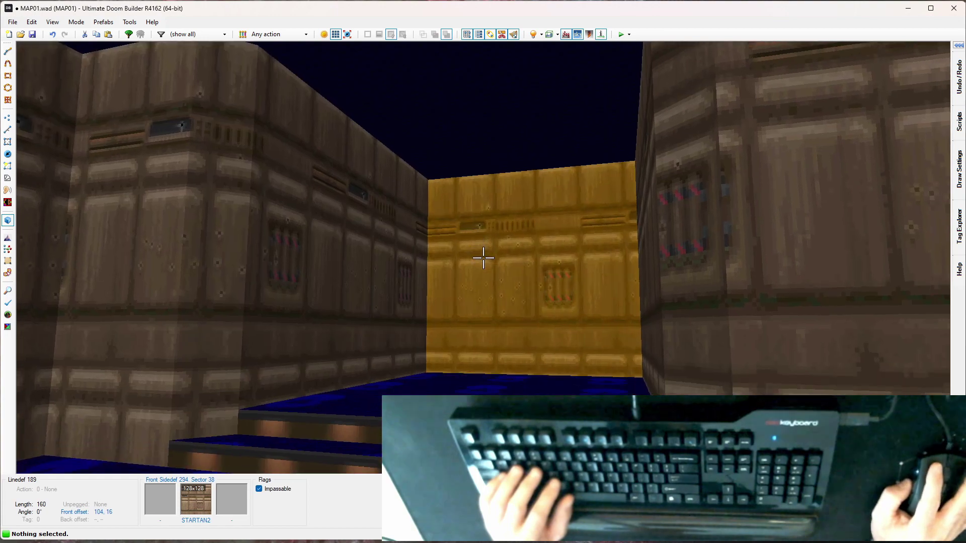
# Select both ceiling sections over the raised alcove, lower them to height 128, and clear the selection.
pyautogui.click(482, 258)
pyautogui.click(483, 258)
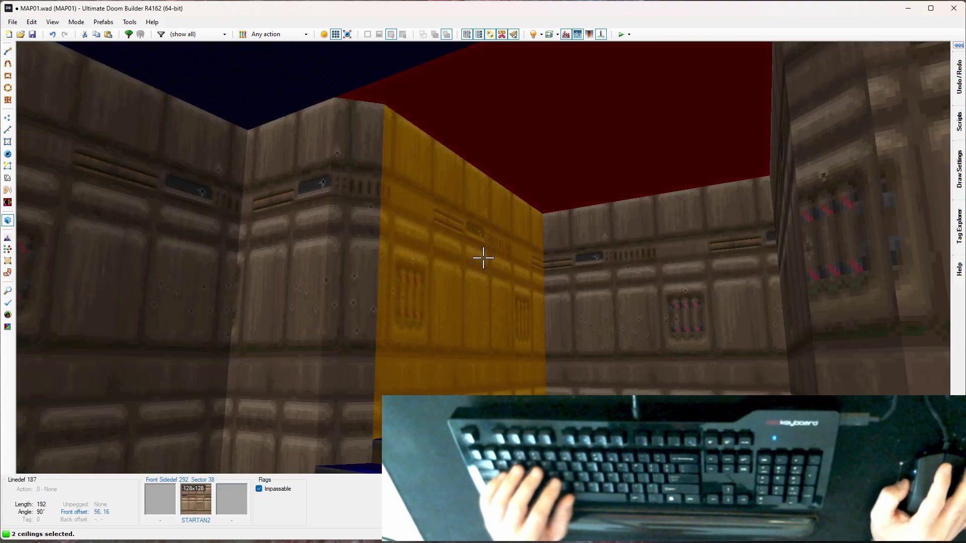
pyautogui.scroll(-5, 483, 258)
pyautogui.scroll(-1, 483, 258)
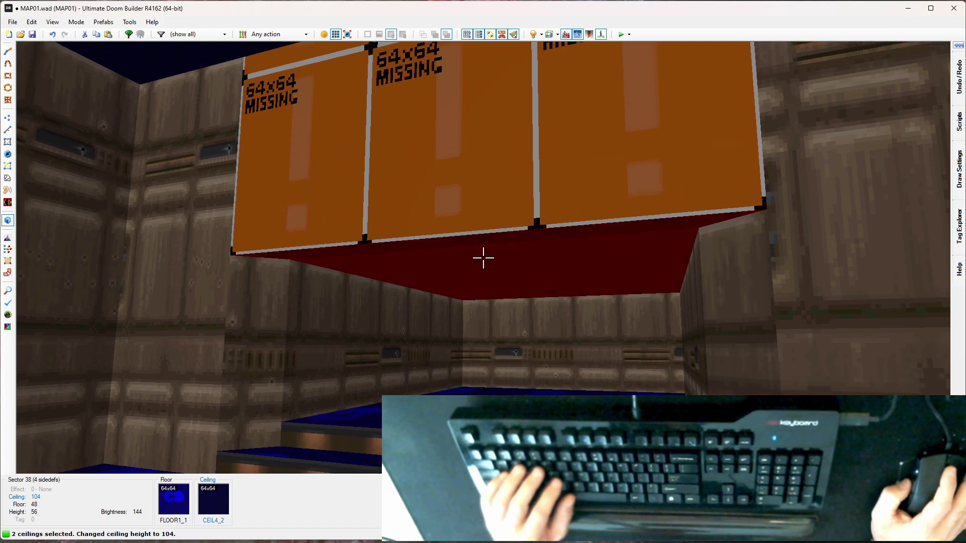
pyautogui.scroll(3, 482, 258)
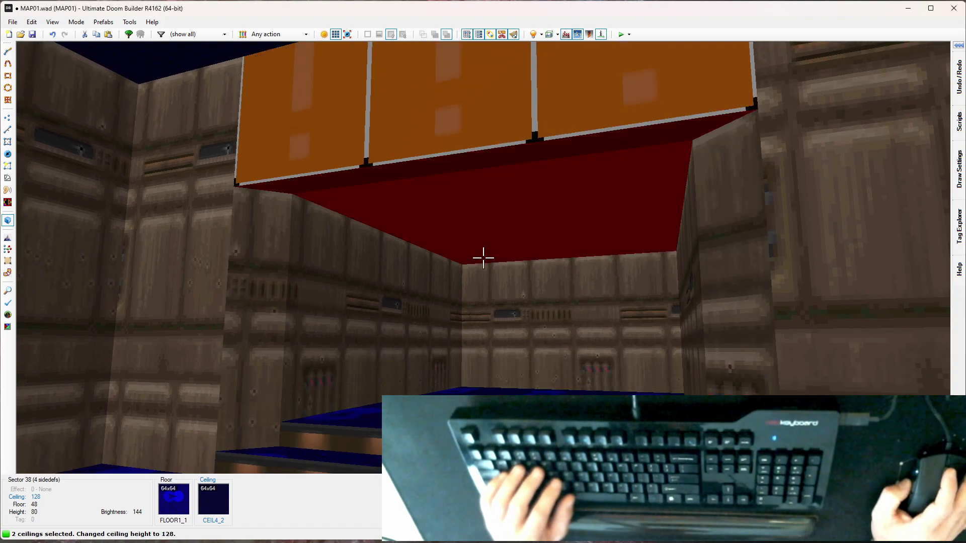
pyautogui.press('c')
pyautogui.press('e')
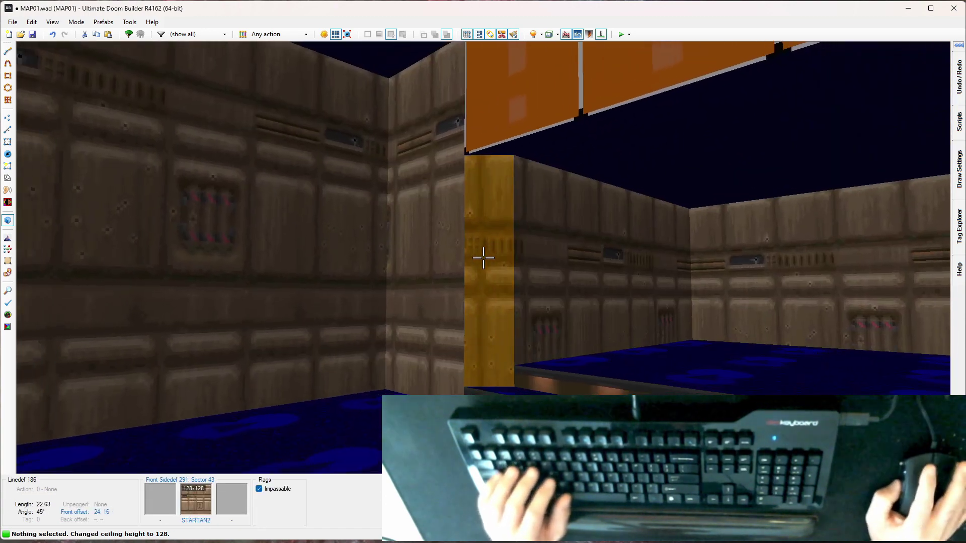
# Copy the SUPPORT3 texture from the UAC door frame onto both angled walls at the alcove entrance.
pyautogui.press('w')
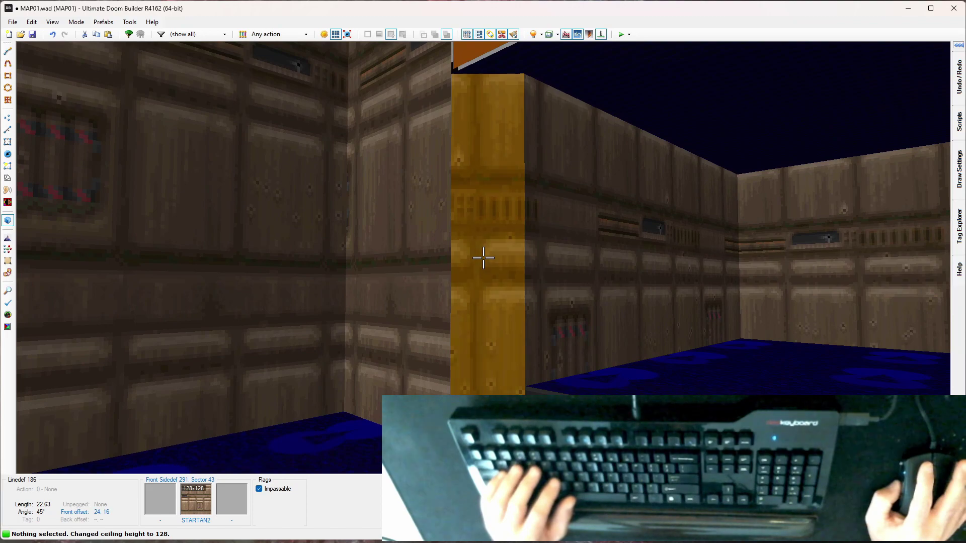
pyautogui.press('w')
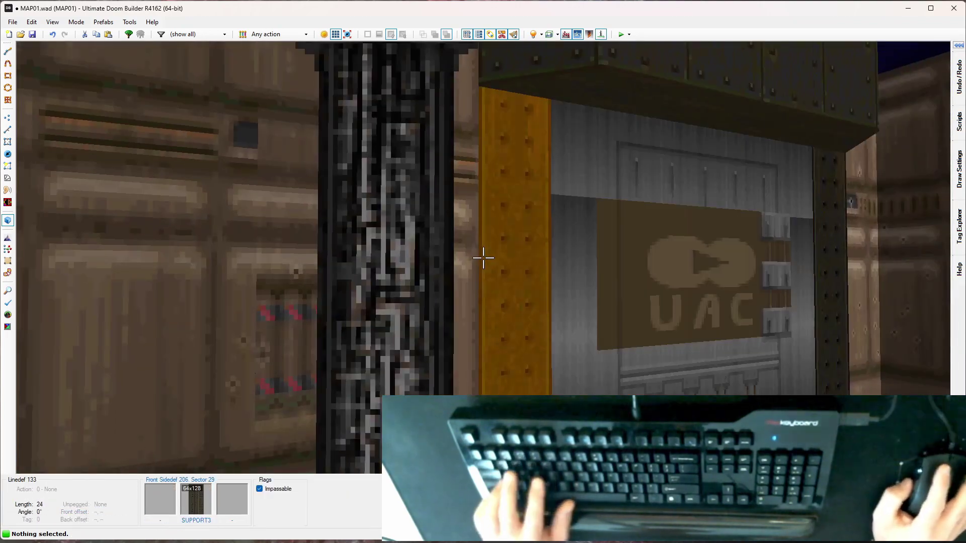
pyautogui.hotkey('ctrl', 'c')
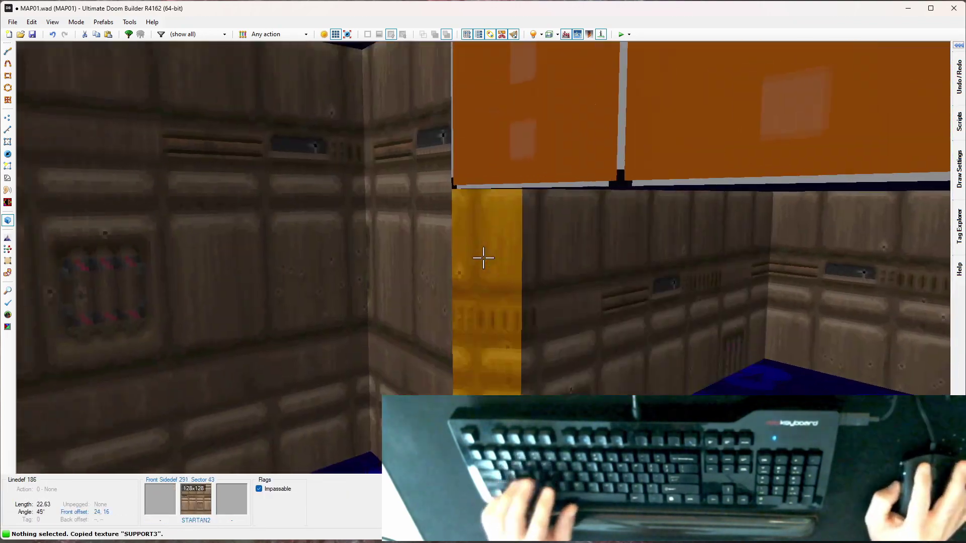
pyautogui.hotkey('ctrl', 'v')
pyautogui.hotkey('ctrl', 'v')
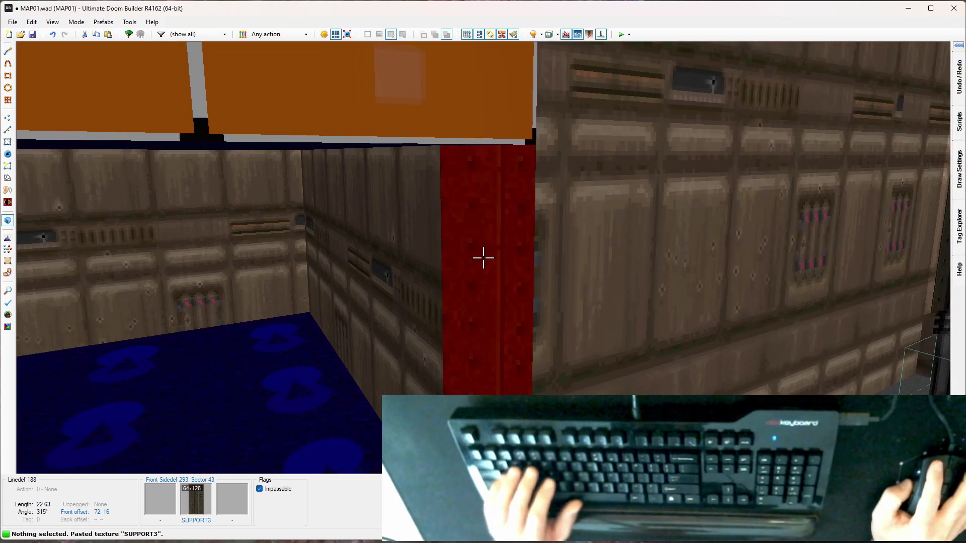
# Set the texture offsets of both angled entrance walls to 0, 0.
pyautogui.click(483, 258)
pyautogui.click(483, 257)
pyautogui.rightClick(482, 257)
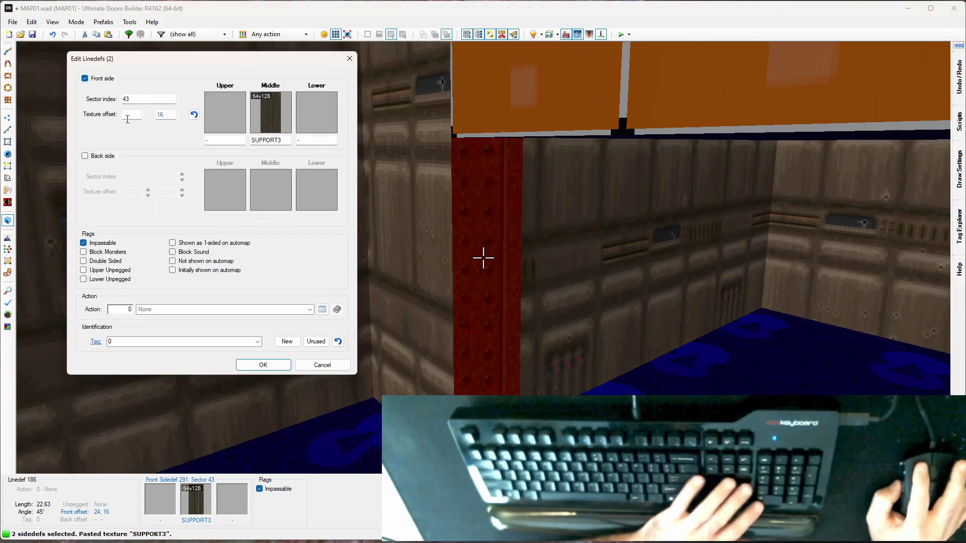
pyautogui.write('0')
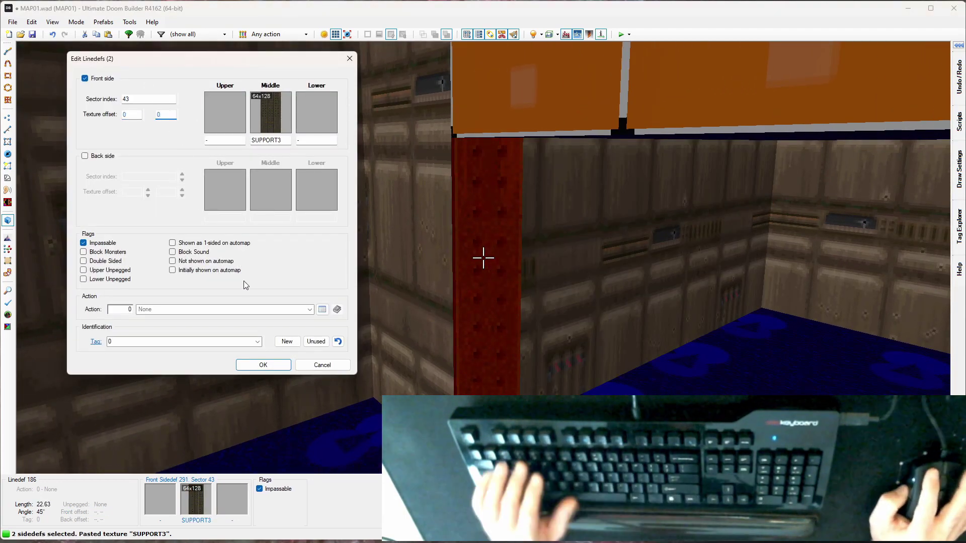
pyautogui.click(279, 366)
# Apply the neighbouring wall's STARTAN2 texture to the missing upper wall above the alcove opening and auto-align it in X and Y.
pyautogui.hotkey('ctrl', 'c')
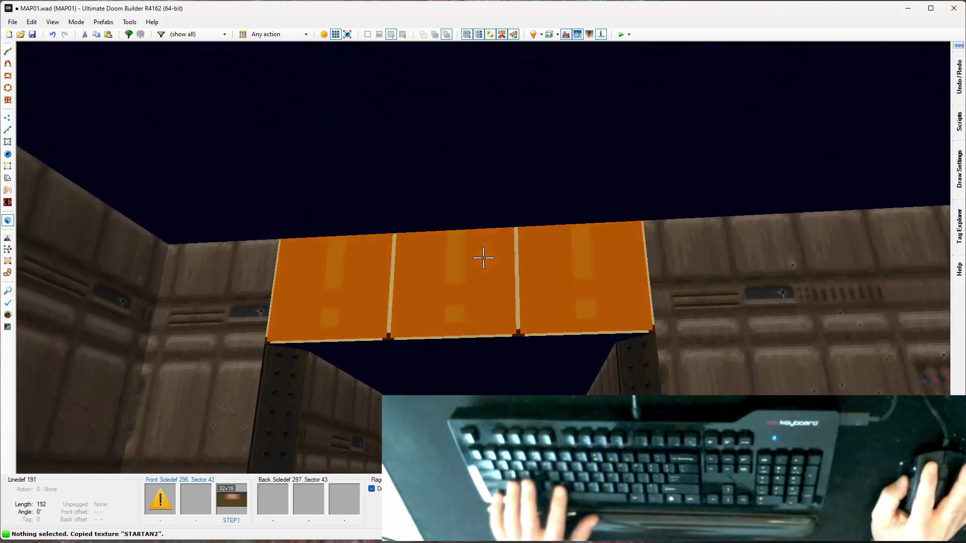
pyautogui.hotkey('ctrl', 'v')
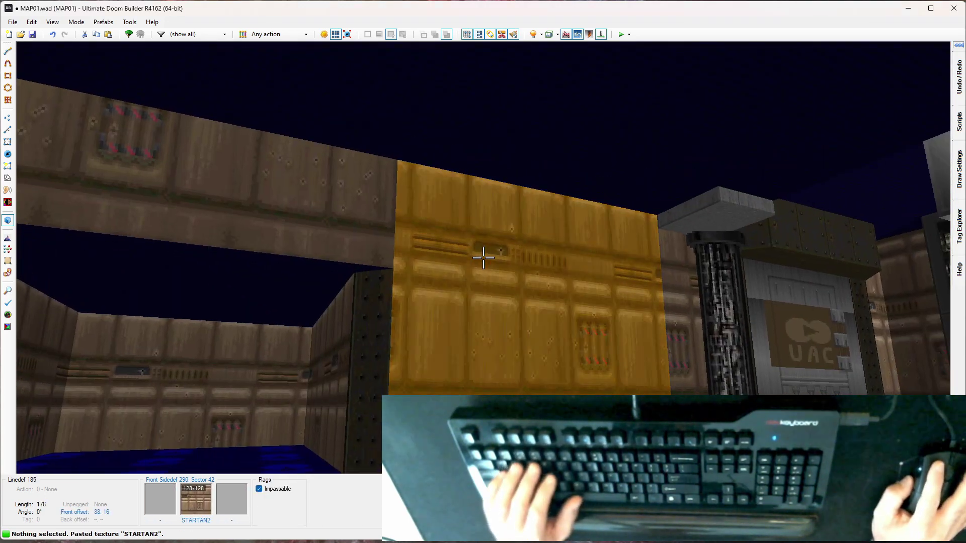
pyautogui.press('a')
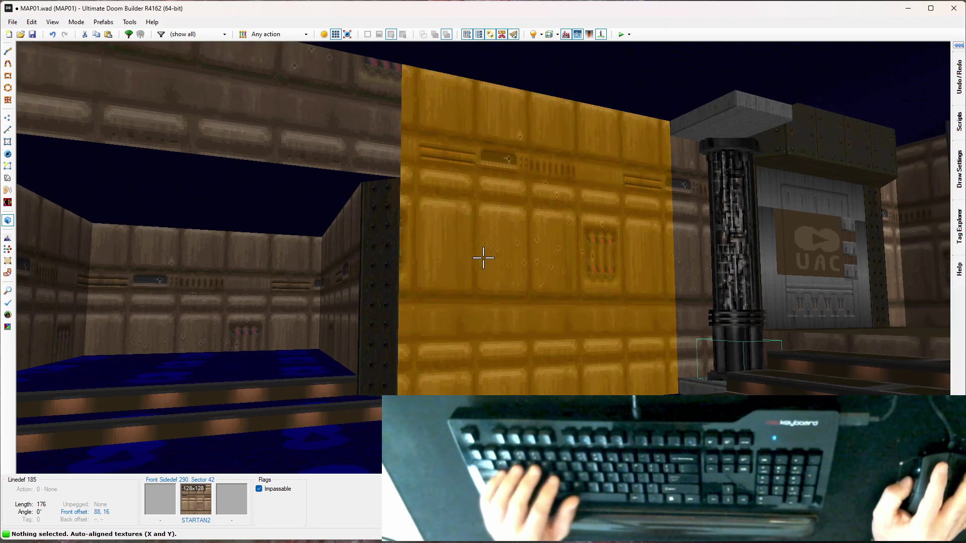
# Make the upper wall above the alcove opening Upper Unpegged.
pyautogui.press('s')
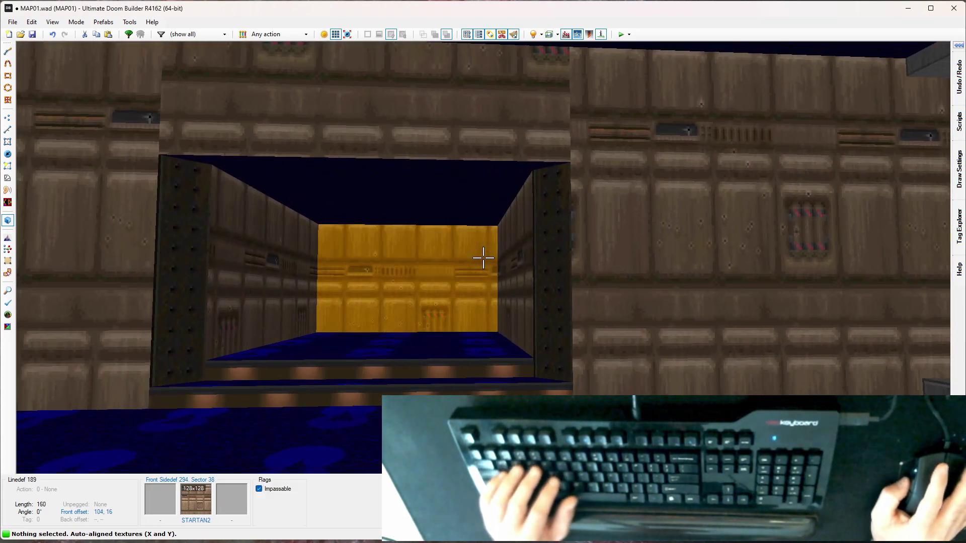
pyautogui.press('w')
pyautogui.rightClick(482, 257)
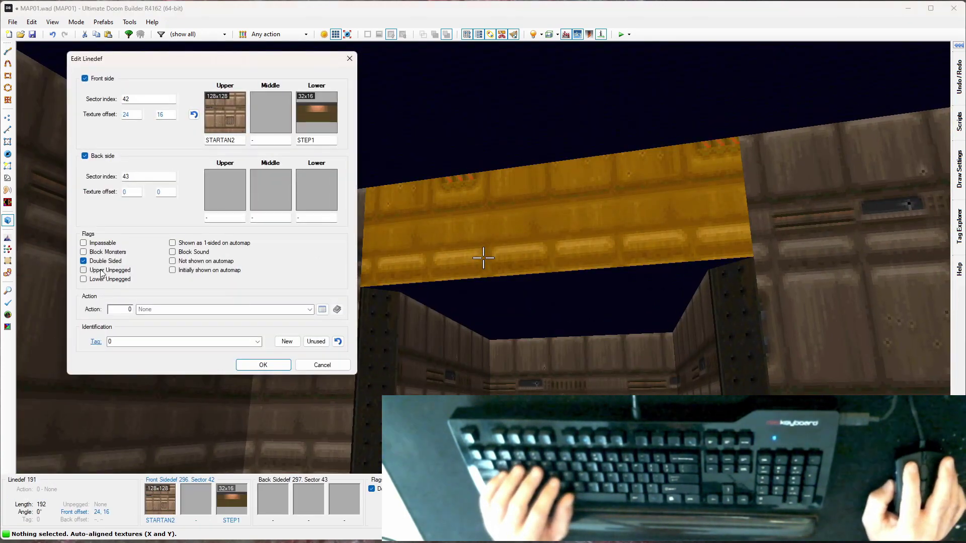
pyautogui.click(263, 365)
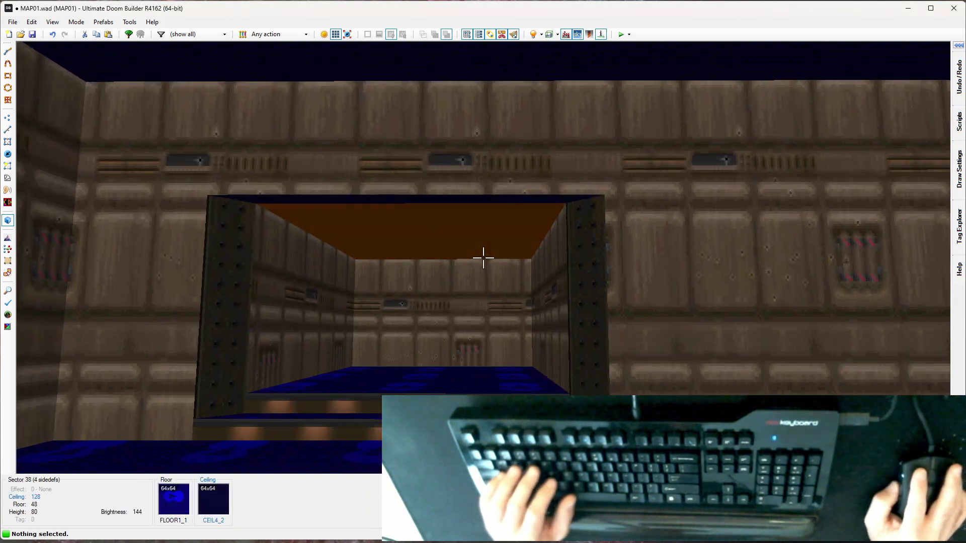
# In the 2D map, pull the 64-unit middle section of the alcove's back wall outward 16 units, leaving angled corners.
pyautogui.press('w')
pyautogui.press('w')
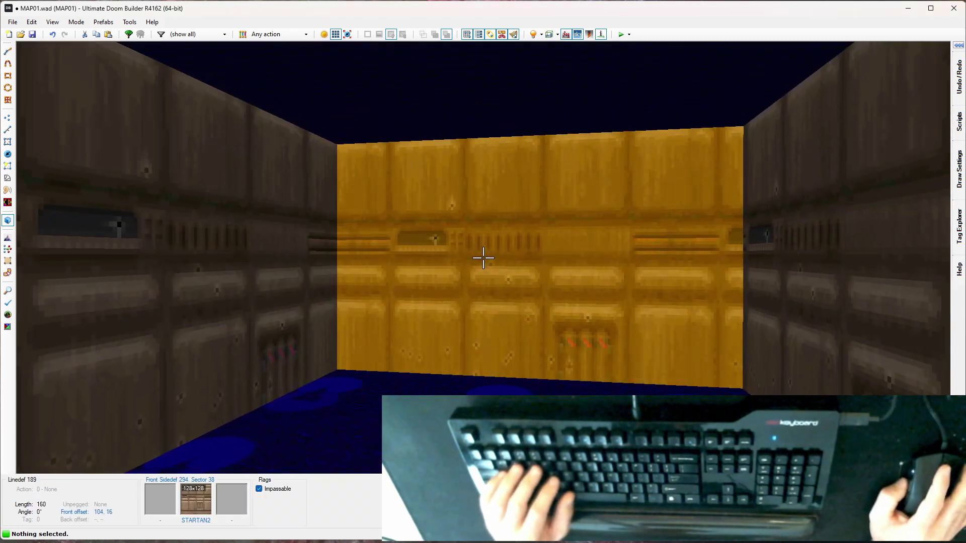
pyautogui.press('q')
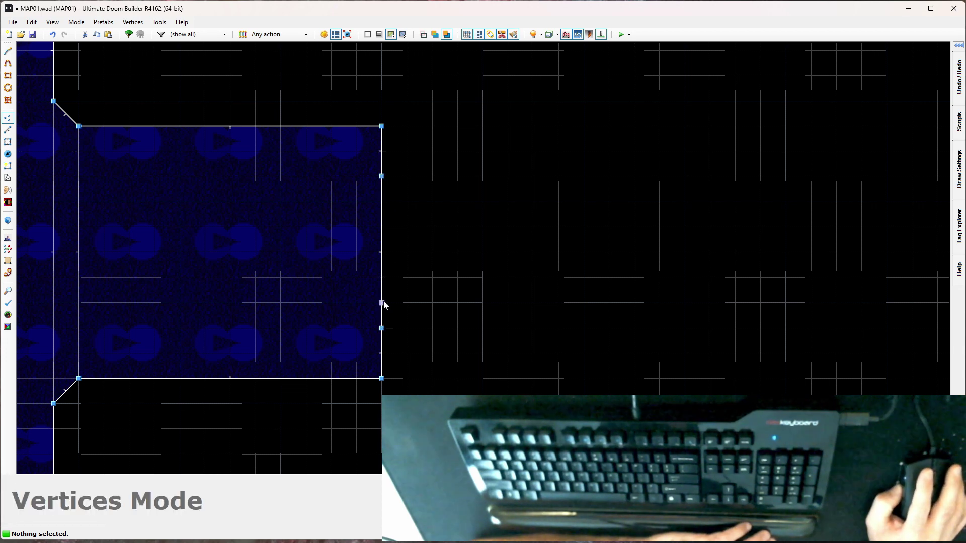
pyautogui.moveTo(411, 320); pyautogui.dragTo(404, 193)
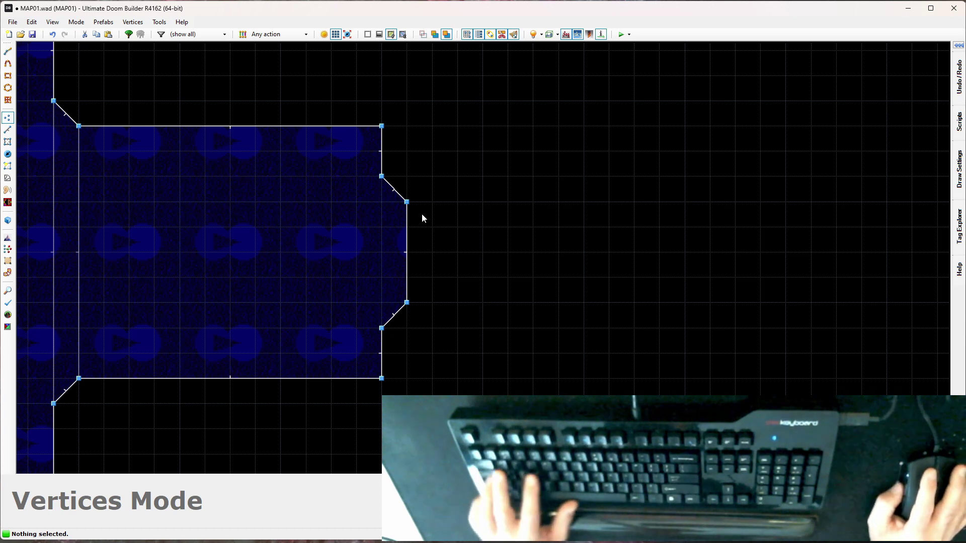
# Draw three adjoining 16 by 64 unit sectors extending outward from the middle of the alcove's back wall.
pyautogui.press('d')
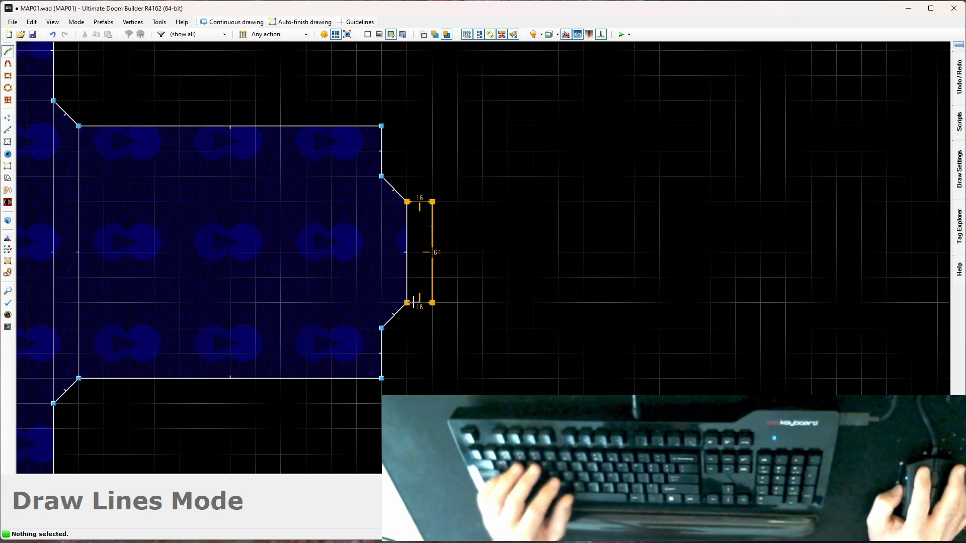
pyautogui.click(407, 204)
pyautogui.press('d')
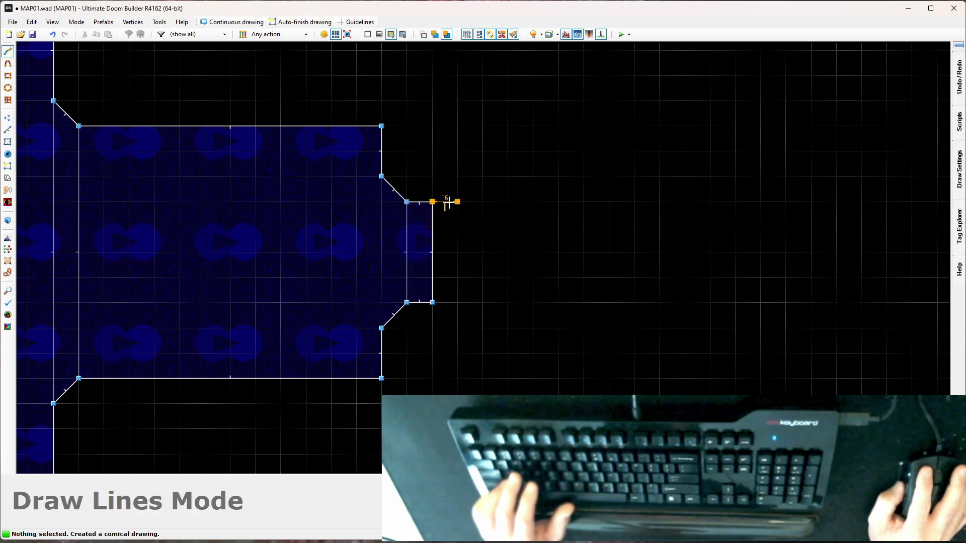
pyautogui.click(431, 203)
pyautogui.press('d')
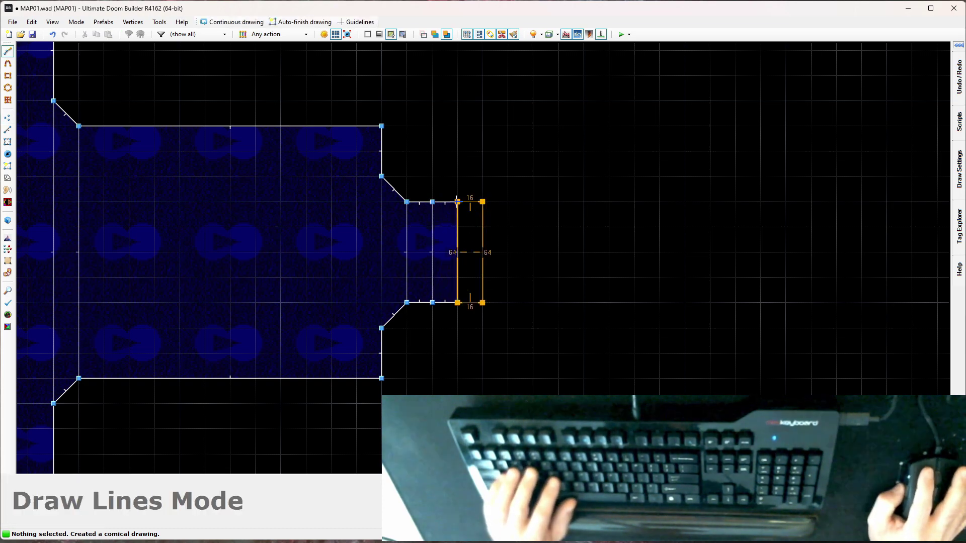
pyautogui.click(457, 202)
# In the 3D view, copy SUPPORT3 from the alcove entrance onto both angled walls beside the new back recess.
pyautogui.press('q')
pyautogui.hotkey('ctrl', 'c')
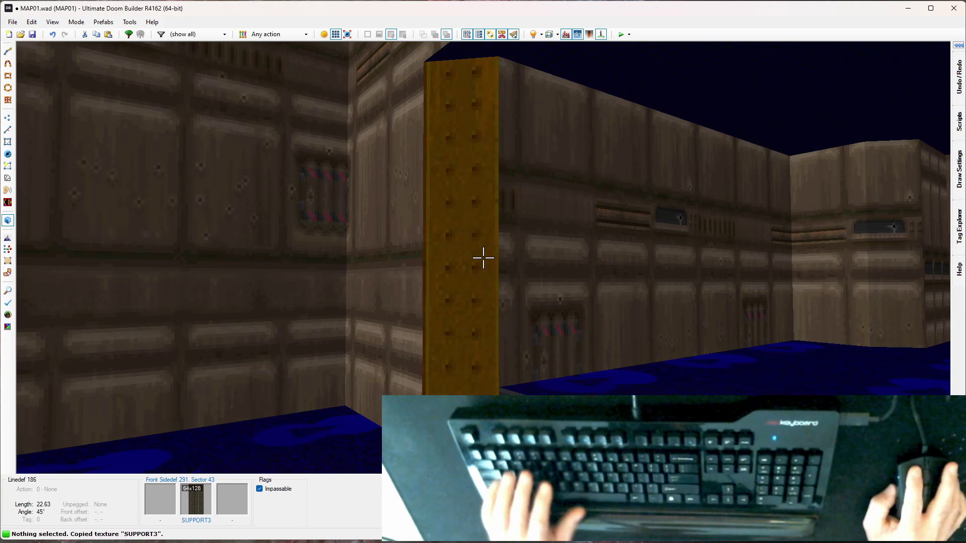
pyautogui.hotkey('ctrl', 'v')
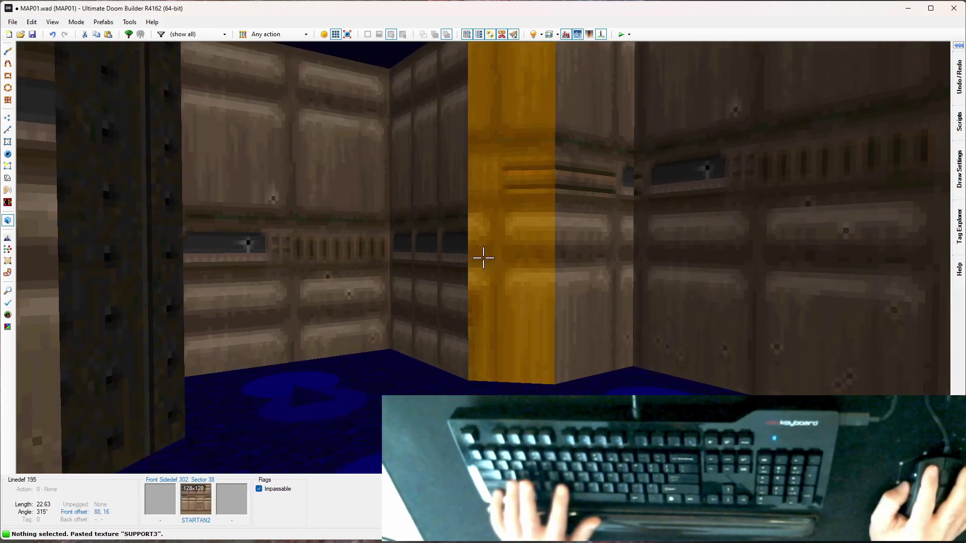
pyautogui.hotkey('ctrl', 'v')
# Set the texture offsets of the two angled walls beside the back recess to 0, 0.
pyautogui.click(483, 258)
pyautogui.click(483, 258)
pyautogui.rightClick(484, 258)
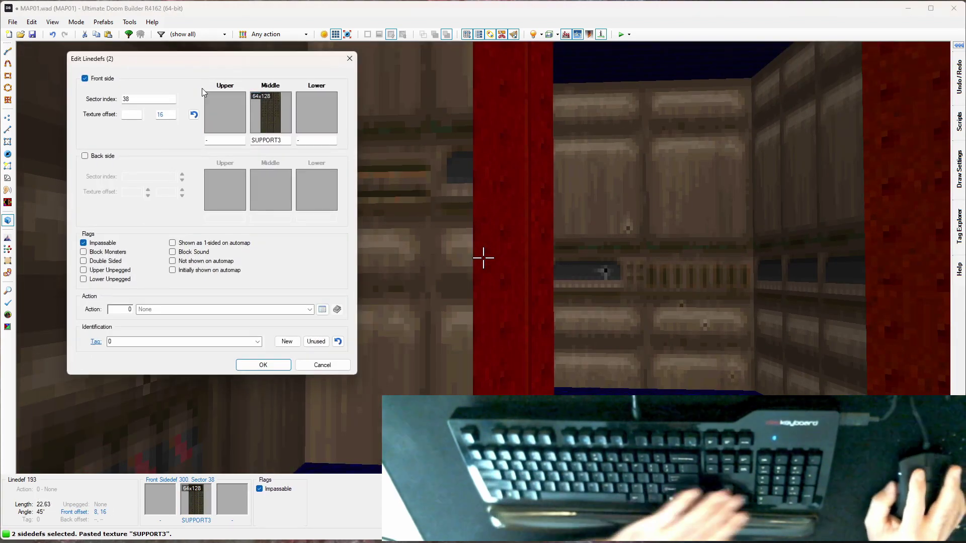
pyautogui.click(130, 115)
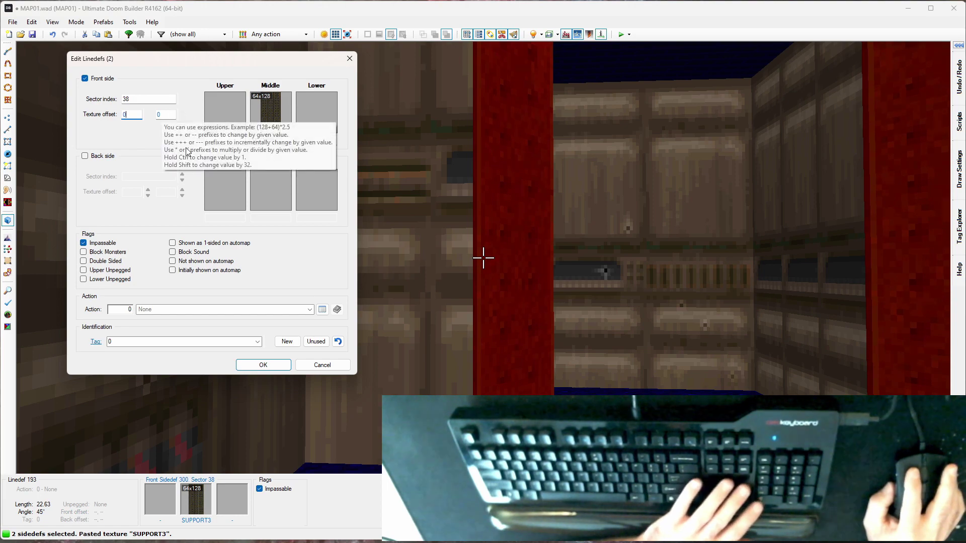
pyautogui.click(194, 115)
pyautogui.click(263, 365)
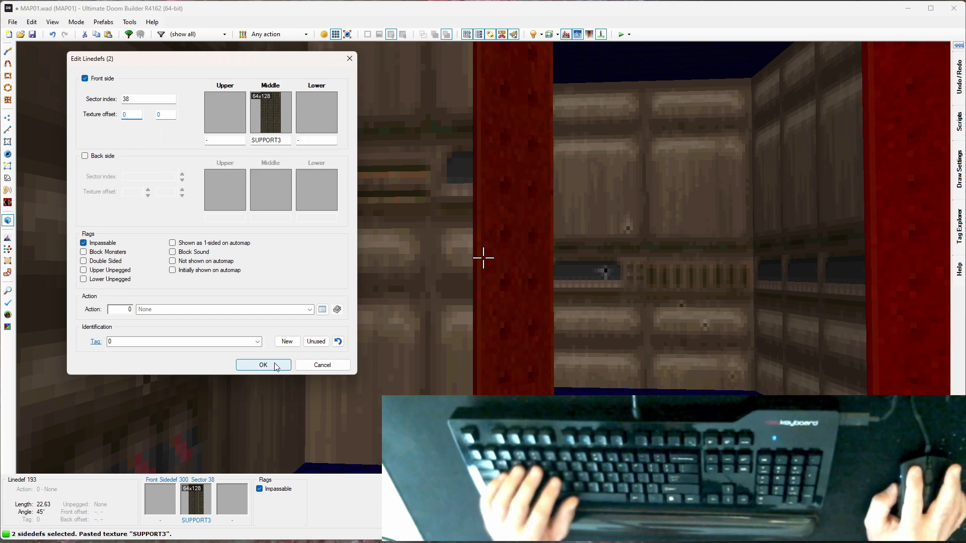
# Lower the ceiling of the middle recess sector to height 120.
pyautogui.press('w')
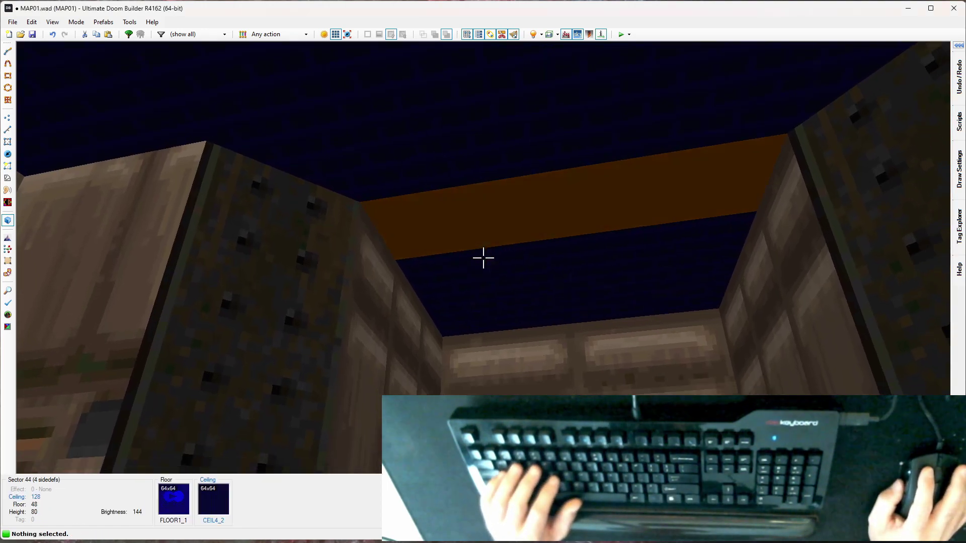
pyautogui.press('w')
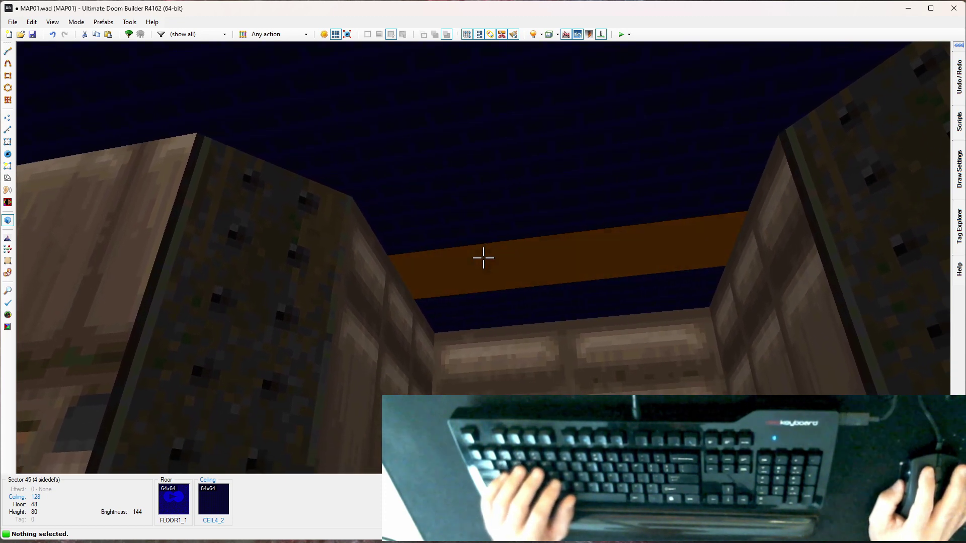
pyautogui.click(483, 258)
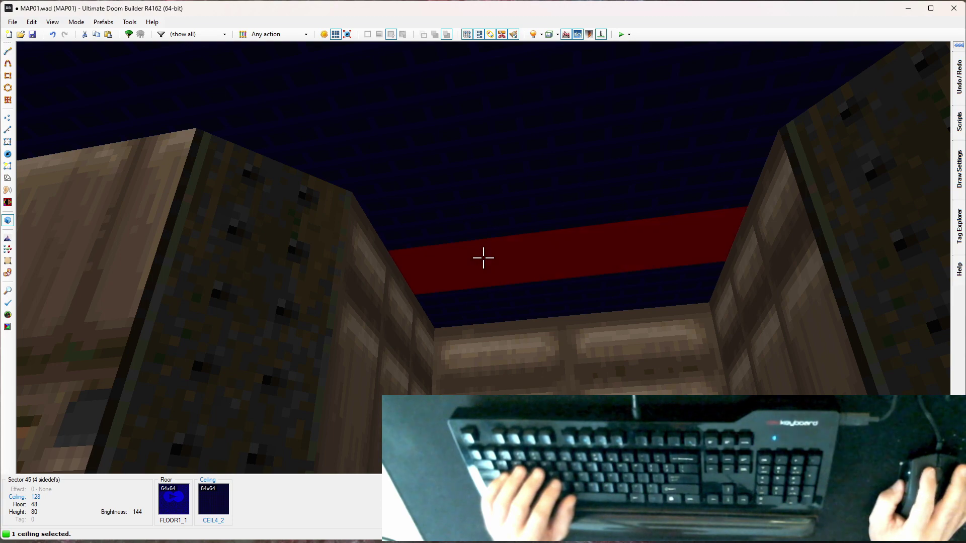
pyautogui.scroll(-1, 483, 258)
pyautogui.click(483, 258)
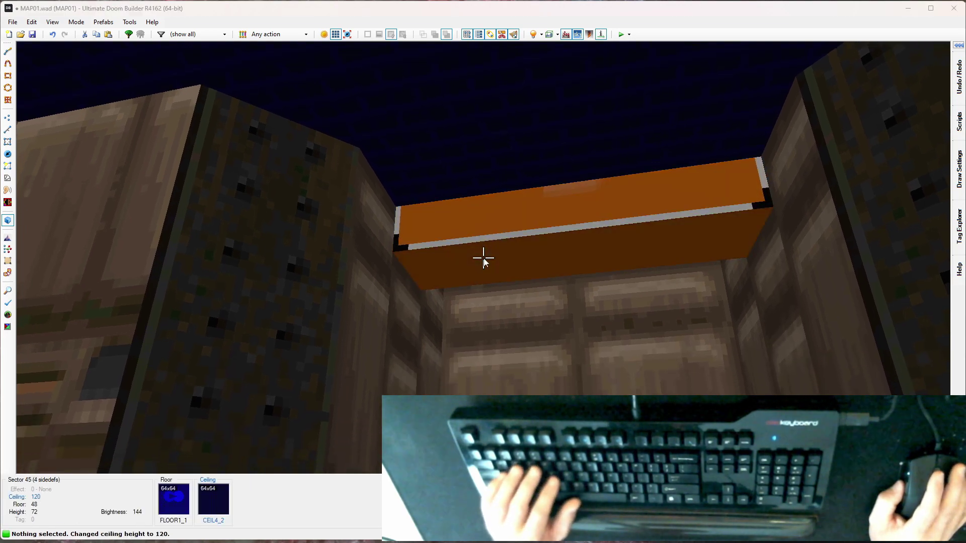
# Change the middle recess sector's ceiling flat to FLAT20.
pyautogui.rightClick(483, 258)
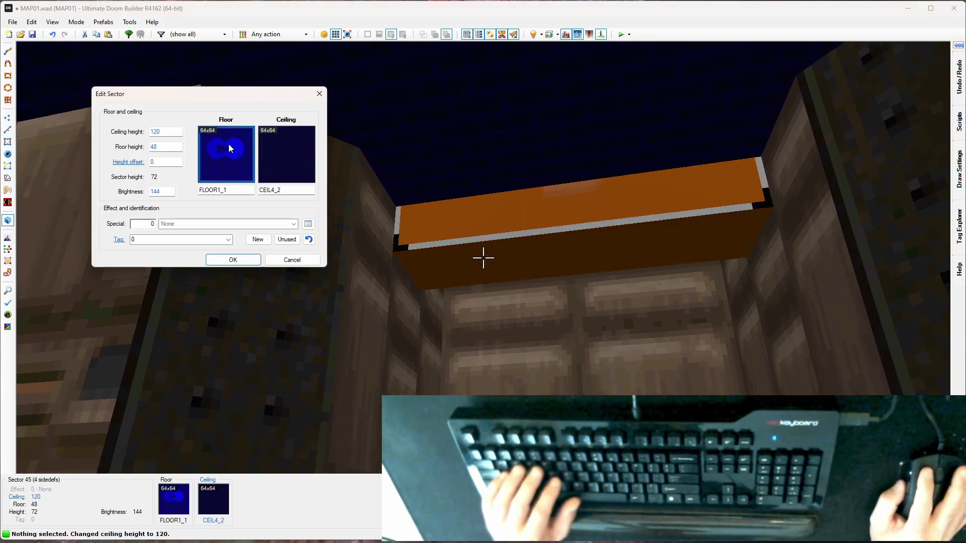
pyautogui.click(286, 156)
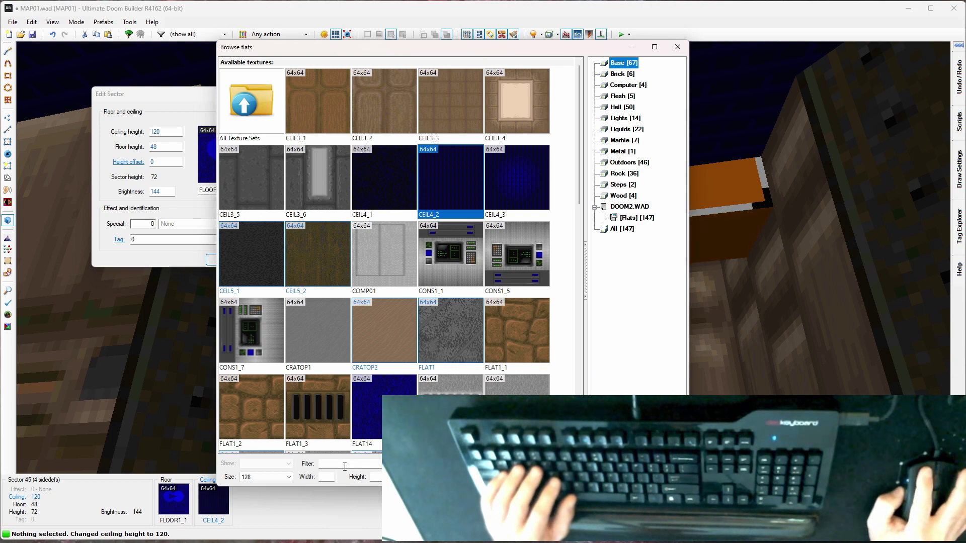
pyautogui.press('Escape')
pyautogui.write('FLAT20')
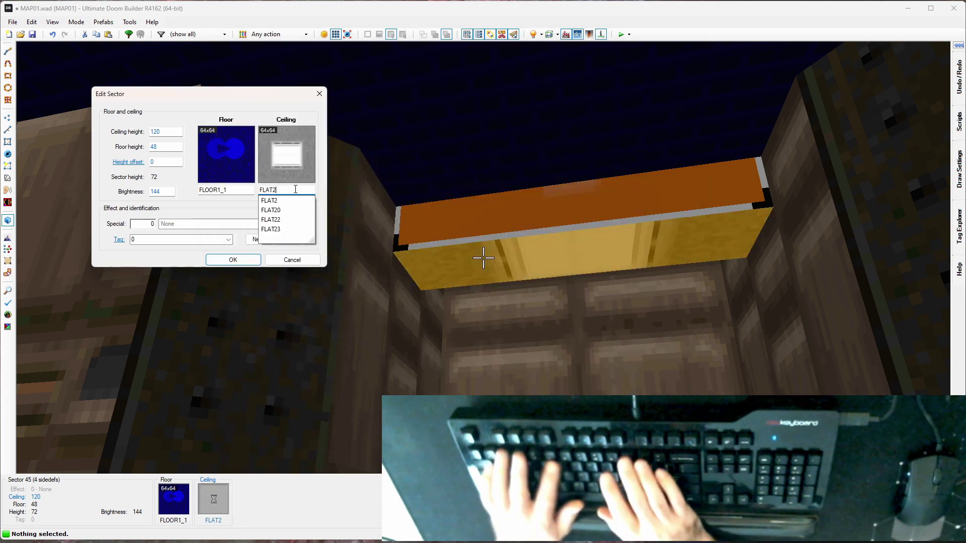
pyautogui.press('Return')
# Flip the line between the middle and rear recess sectors so its front side faces the rear sector.
pyautogui.press('w')
pyautogui.scroll(3, 639, 276)
pyautogui.press('l')
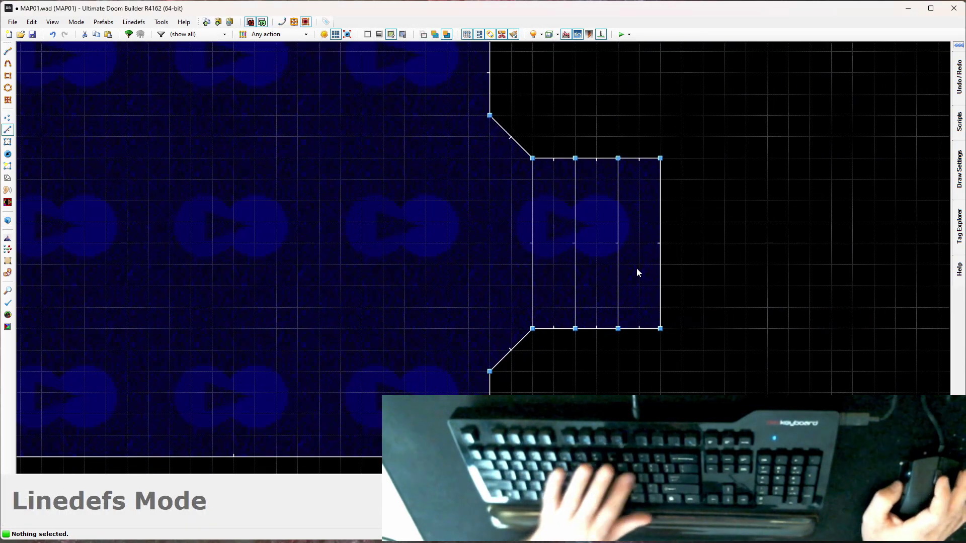
pyautogui.scroll(5, 635, 267)
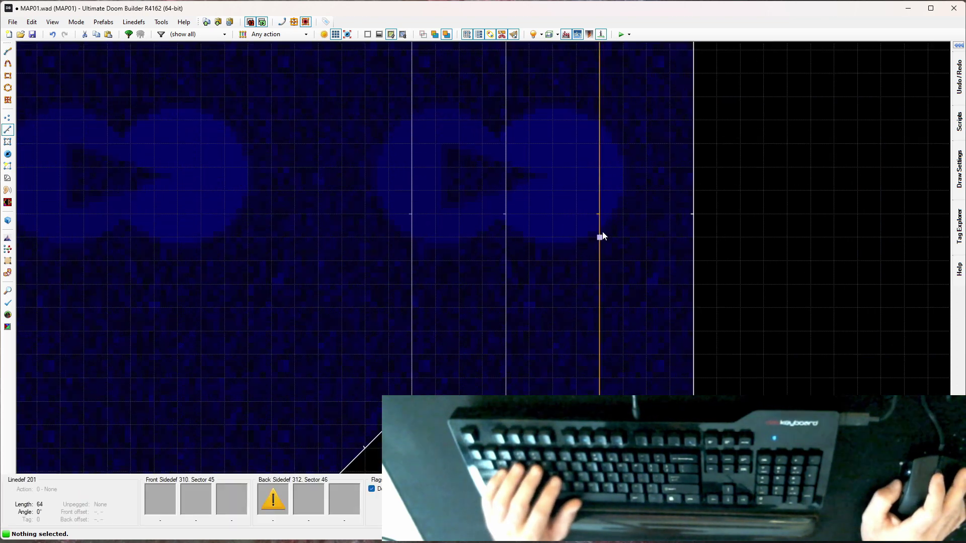
pyautogui.press('l')
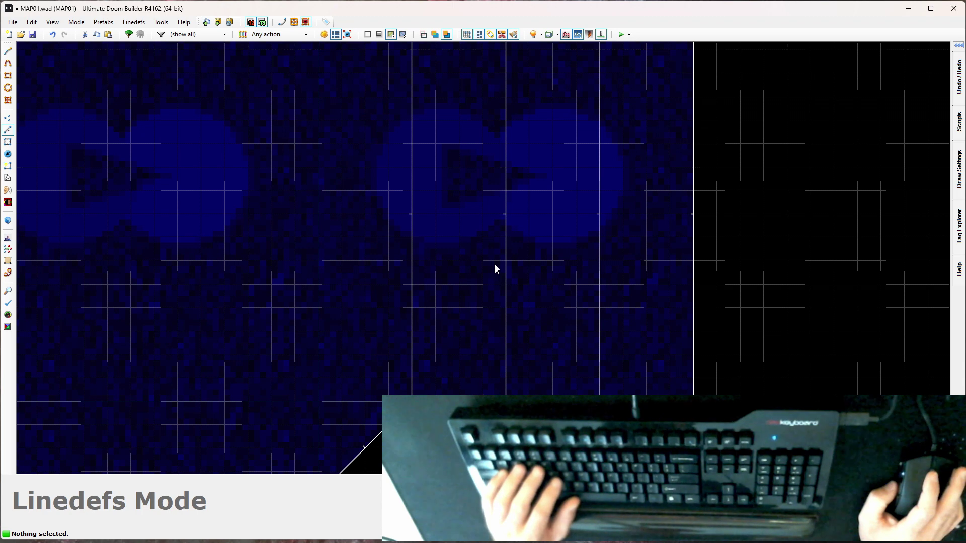
pyautogui.press('l')
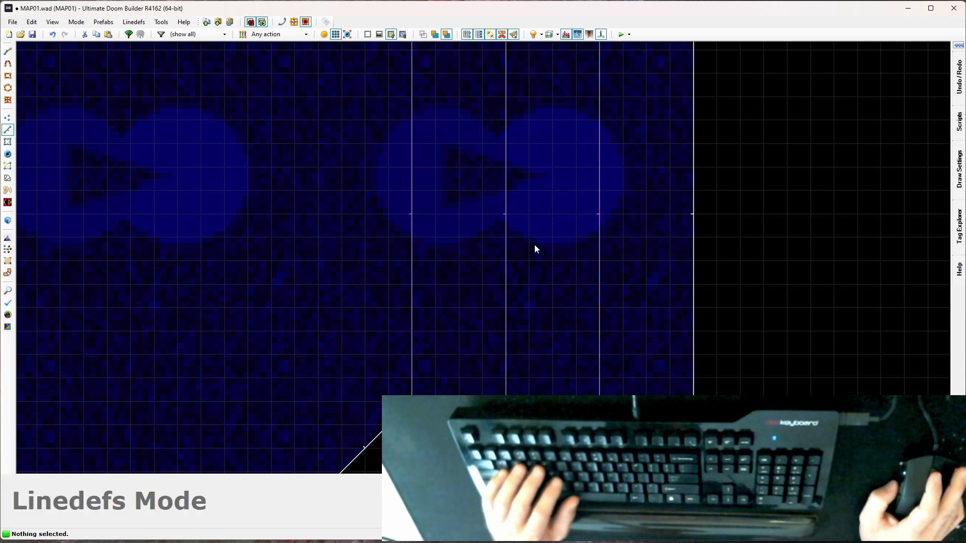
pyautogui.press('f')
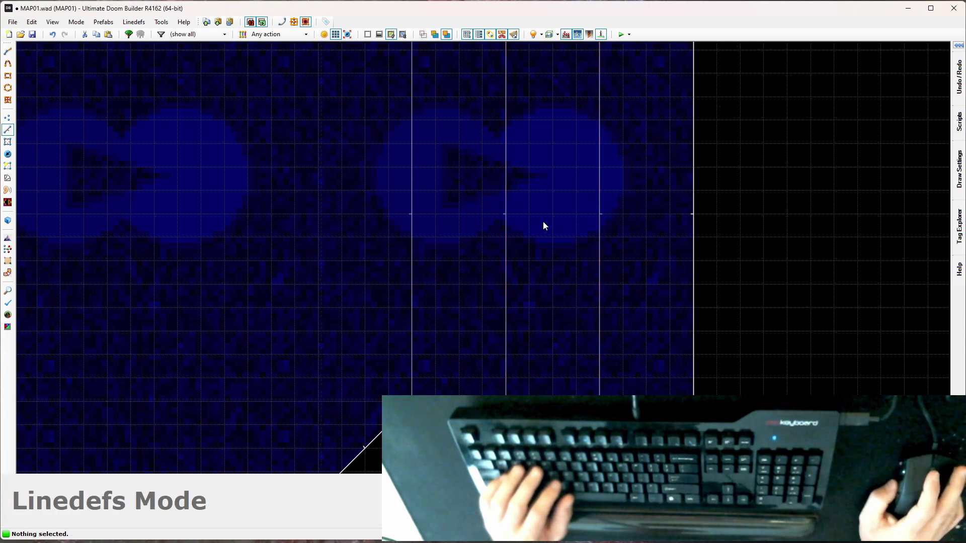
# In the 3D view, apply EXITDOOR as the upper texture on both the front and back faces of the middle door sector.
pyautogui.press('q')
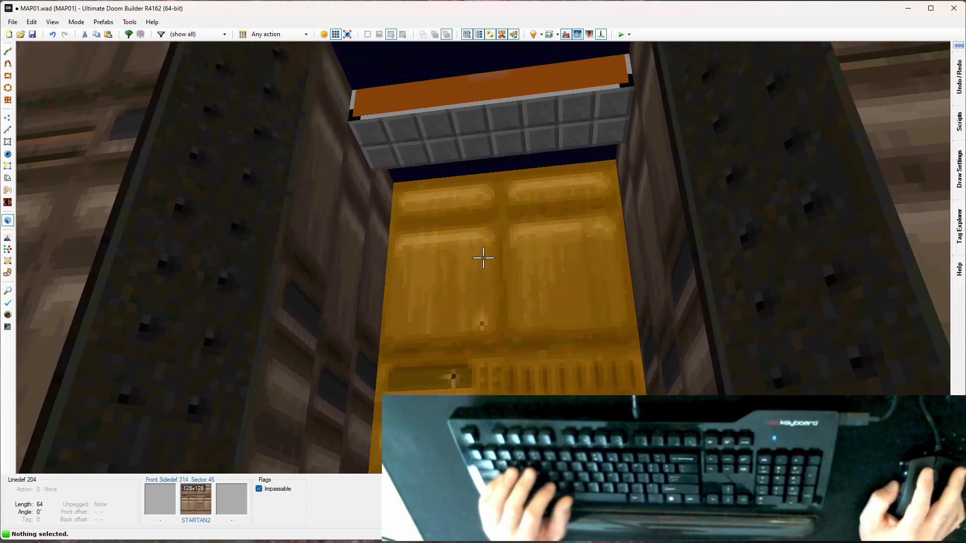
pyautogui.click(483, 258)
pyautogui.press('e')
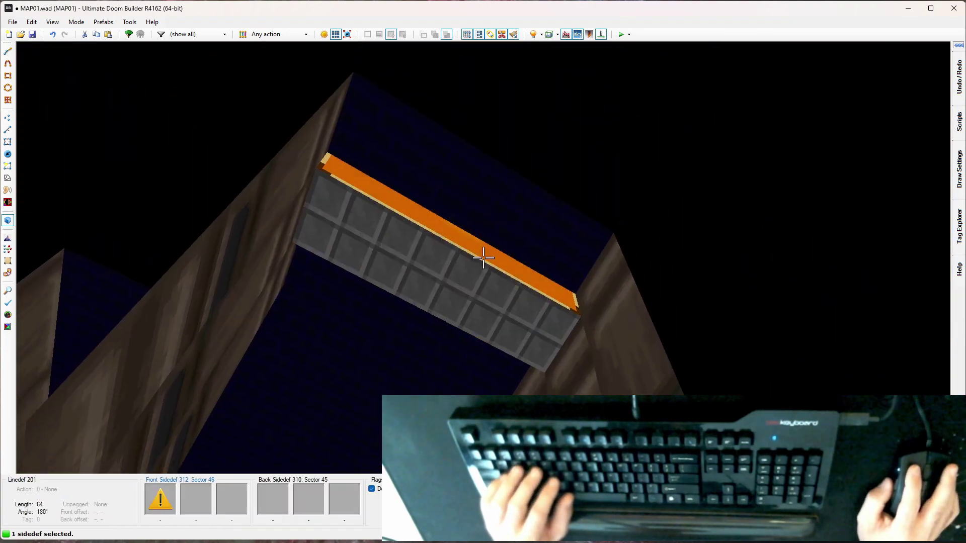
pyautogui.click(483, 257)
pyautogui.rightClick(482, 258)
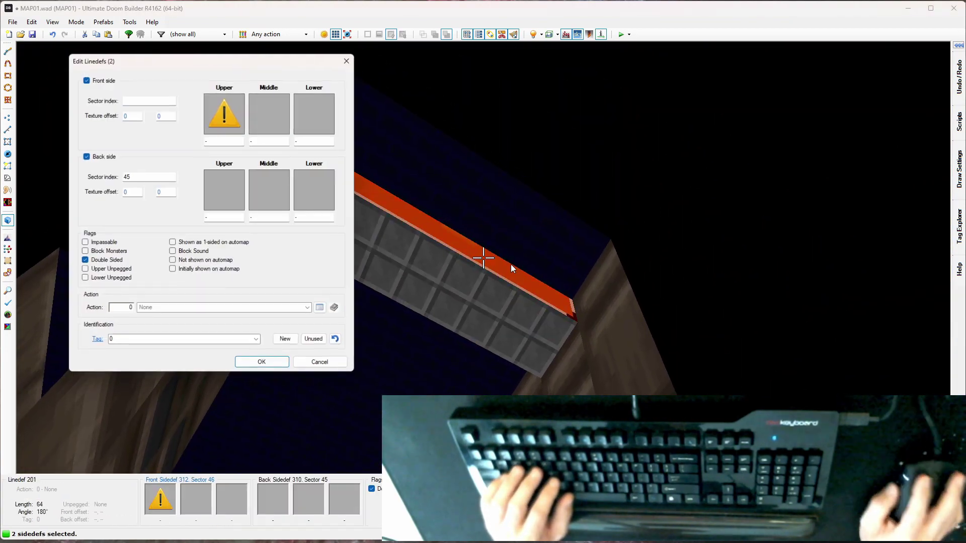
pyautogui.click(223, 114)
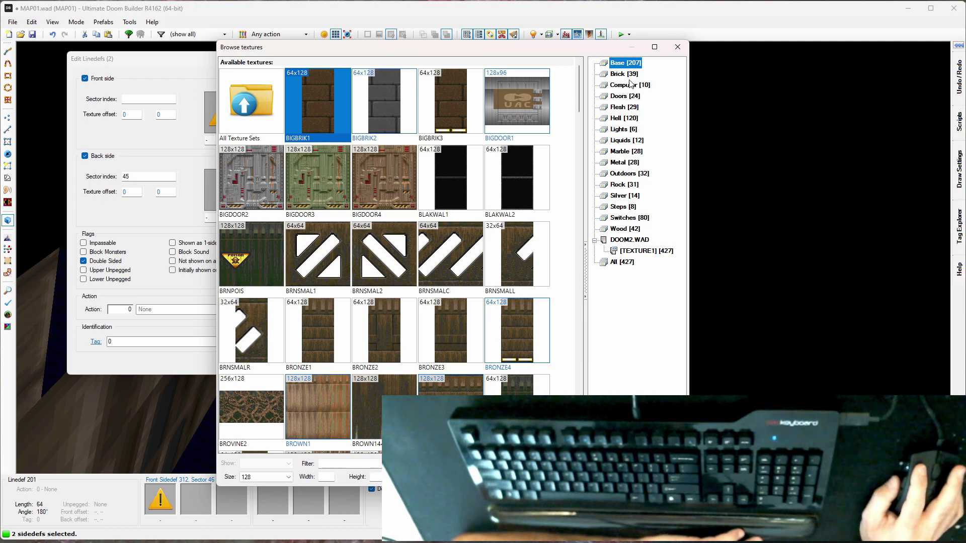
pyautogui.click(625, 96)
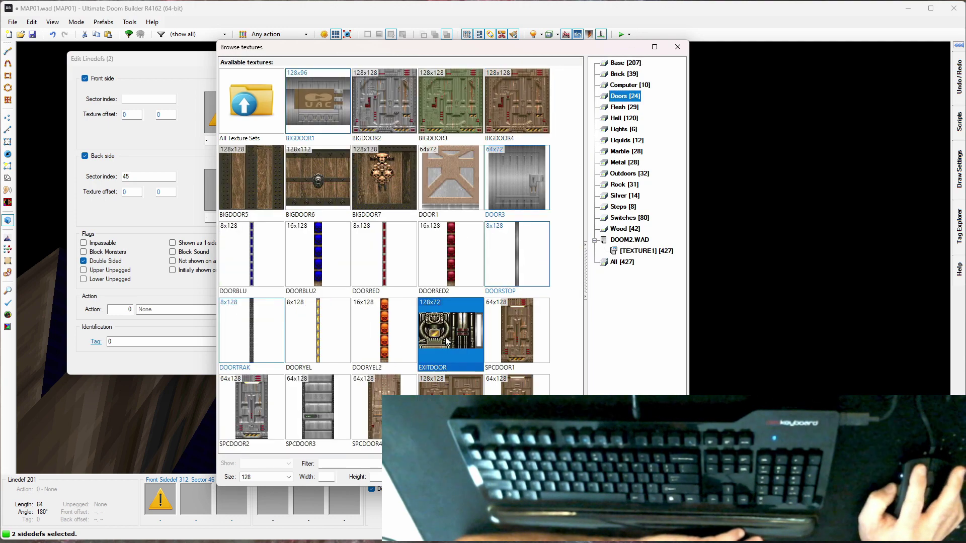
pyautogui.press('Return')
pyautogui.press('Return')
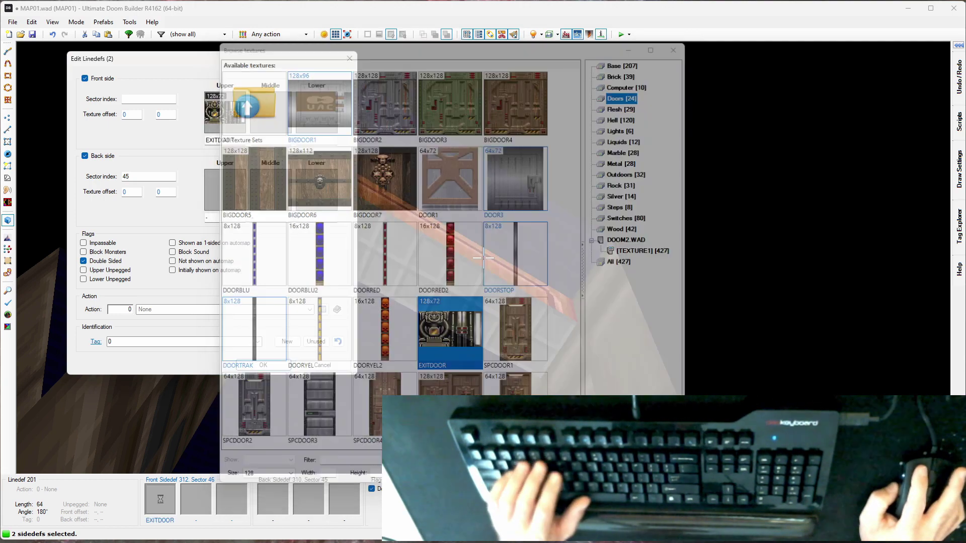
pyautogui.press('c')
# Texture both side walls of the door sector with DOORTRAK and make them lower unpegged.
pyautogui.click(483, 258)
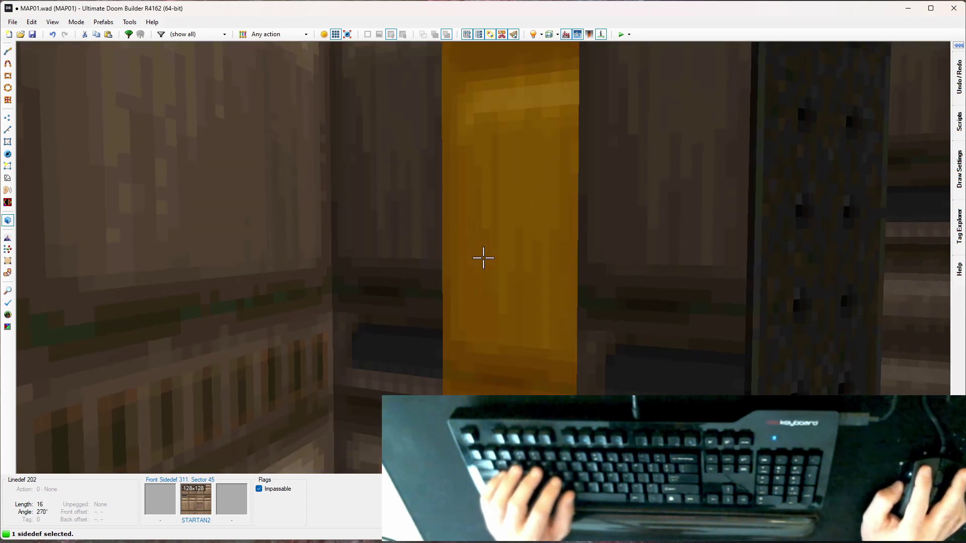
pyautogui.click(483, 258)
pyautogui.rightClick(483, 258)
pyautogui.write('DOORTRAK')
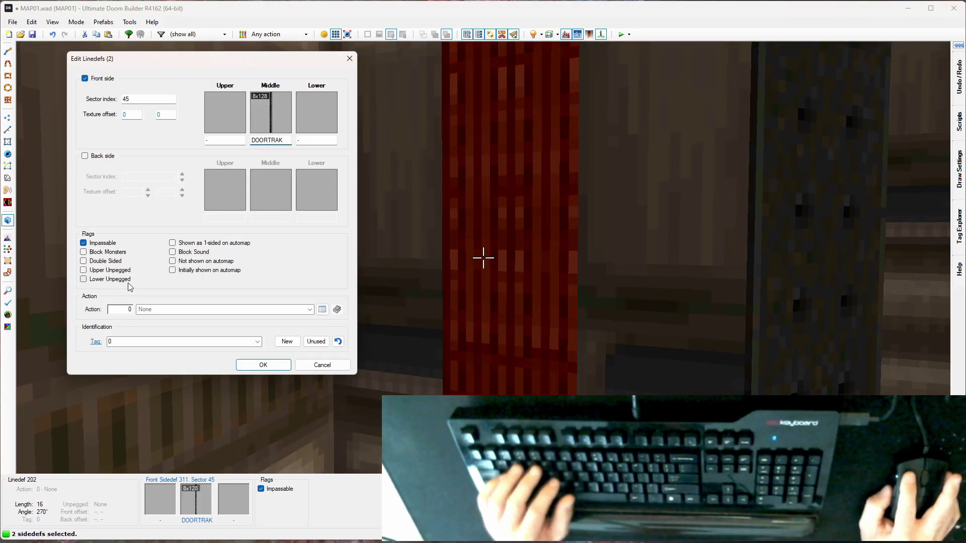
pyautogui.click(84, 279)
pyautogui.click(279, 366)
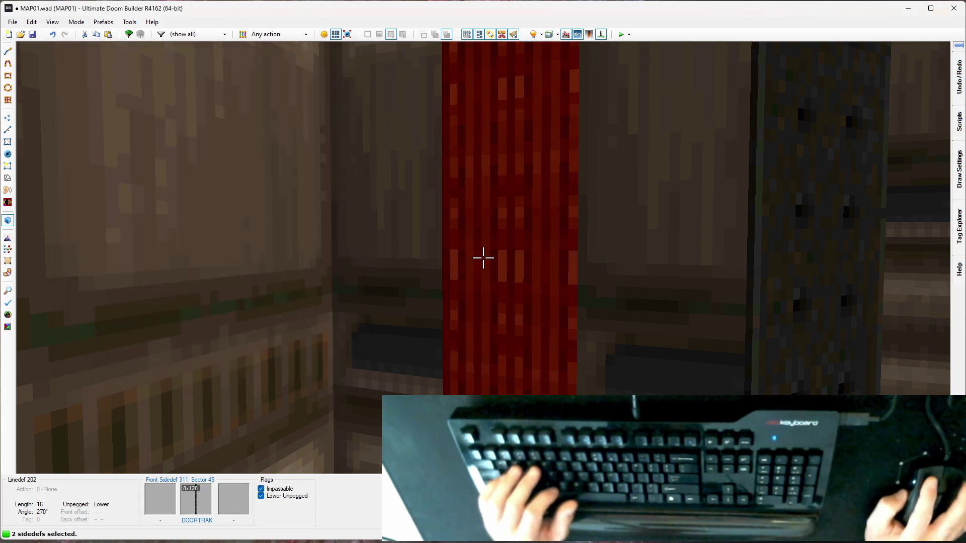
# Close the door by lowering the door sector's ceiling to height 48.
pyautogui.scroll(-4, 482, 258)
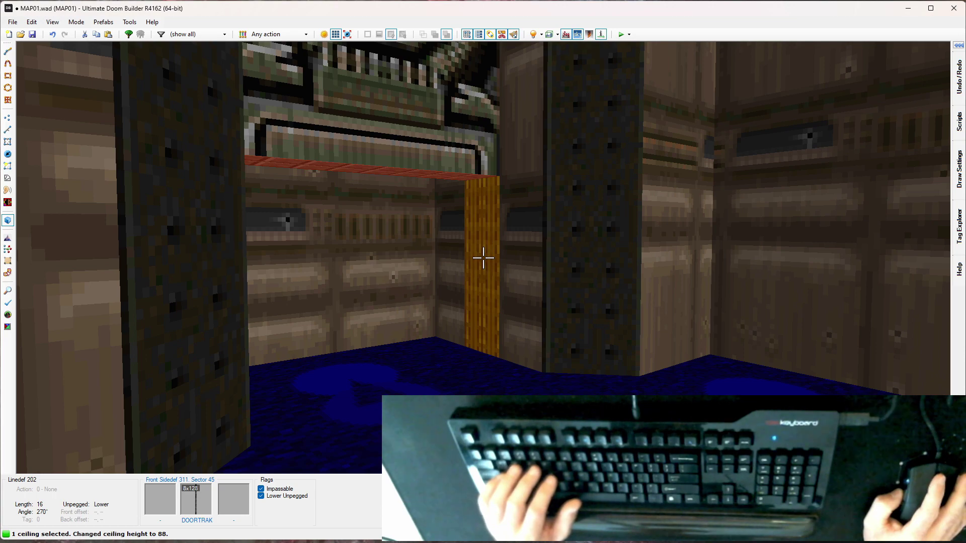
pyautogui.press('e')
pyautogui.press('d')
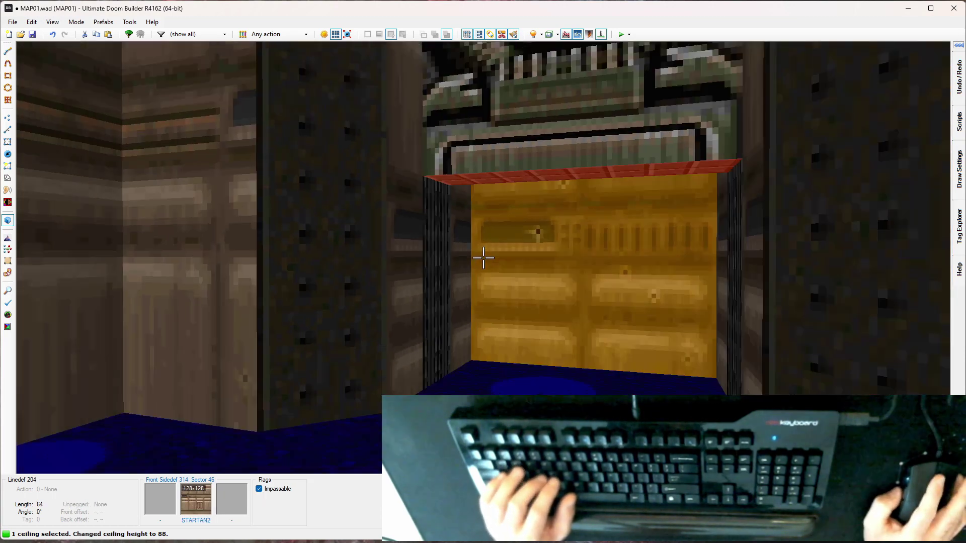
pyautogui.scroll(-3, 482, 257)
pyautogui.press('e')
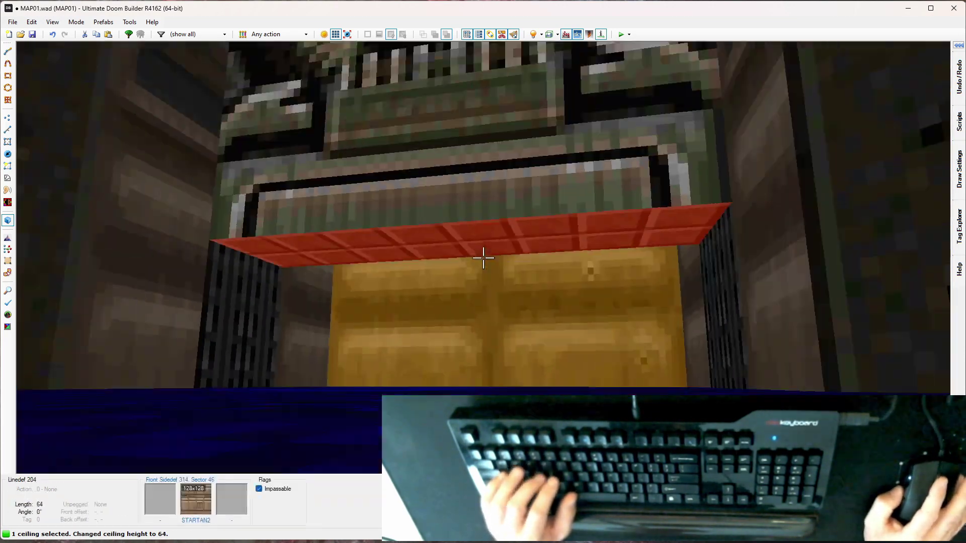
pyautogui.scroll(-1, 482, 257)
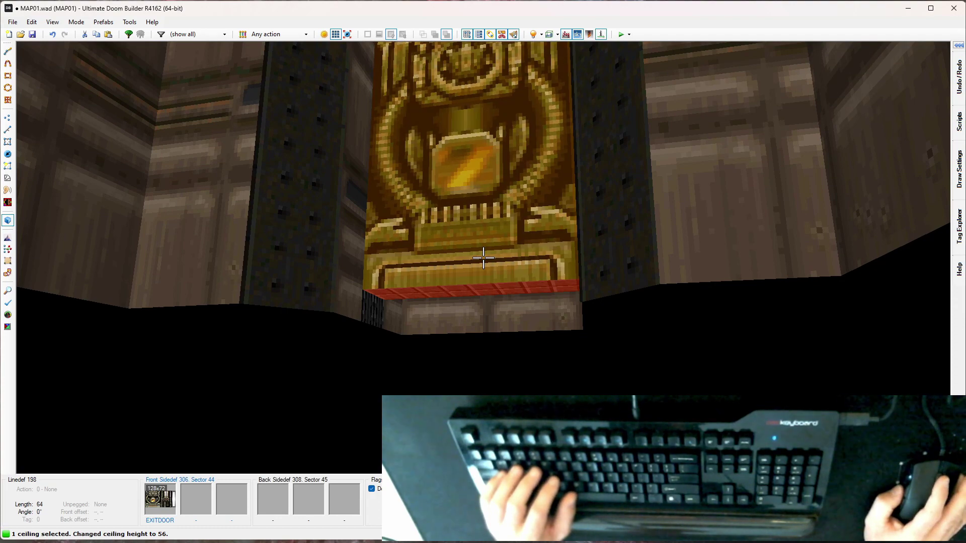
pyautogui.scroll(-1, 482, 257)
pyautogui.press('w')
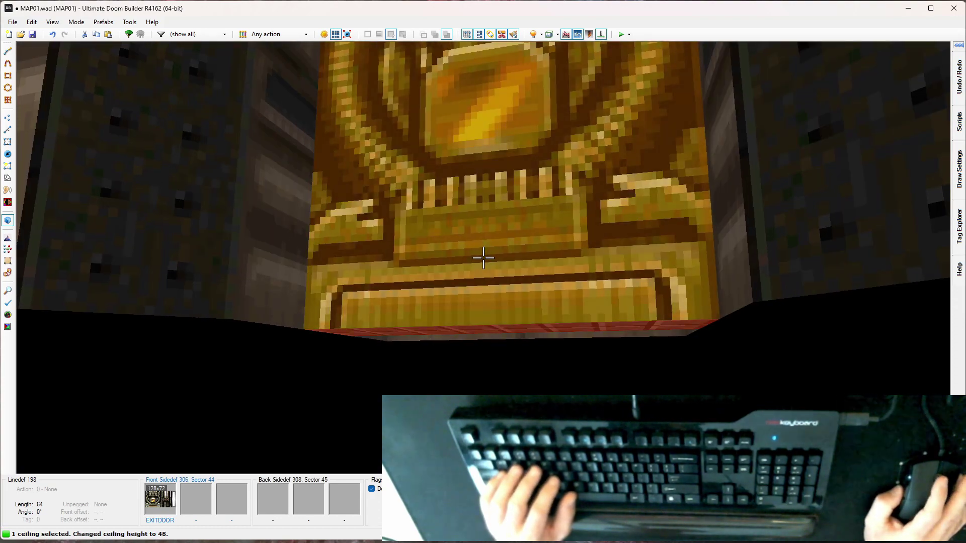
pyautogui.press('c')
# Lower the ceilings of the recess sectors in front of and behind the door to height 120.
pyautogui.press('d')
pyautogui.press('e')
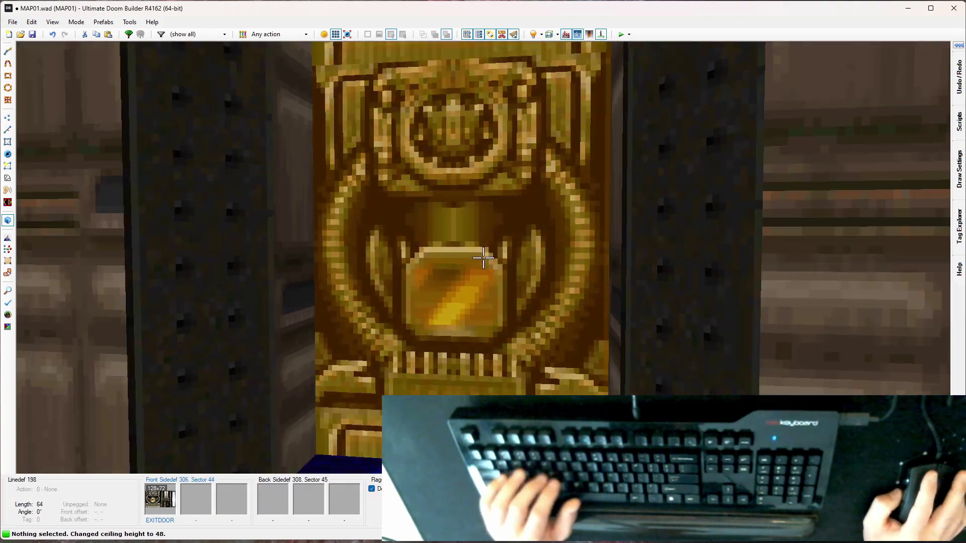
pyautogui.press('s')
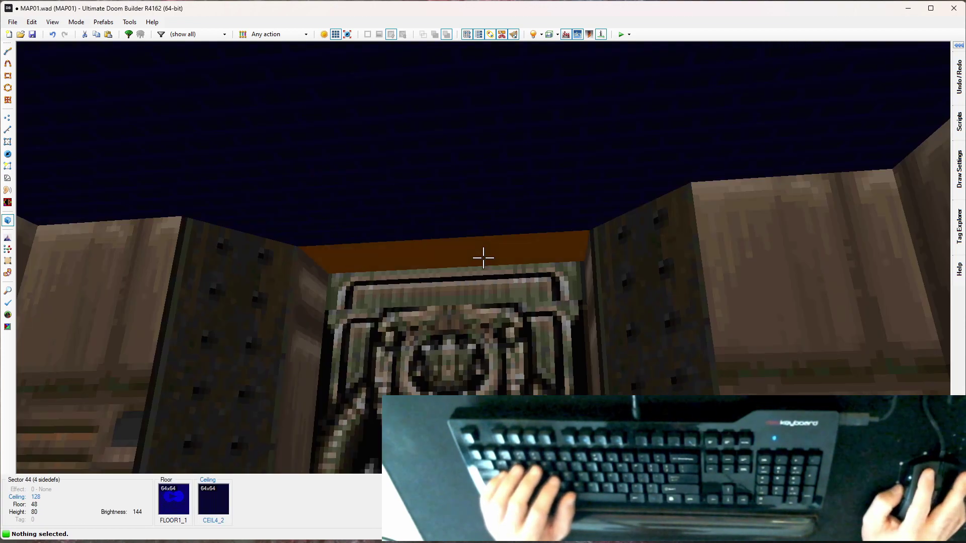
pyautogui.press('e')
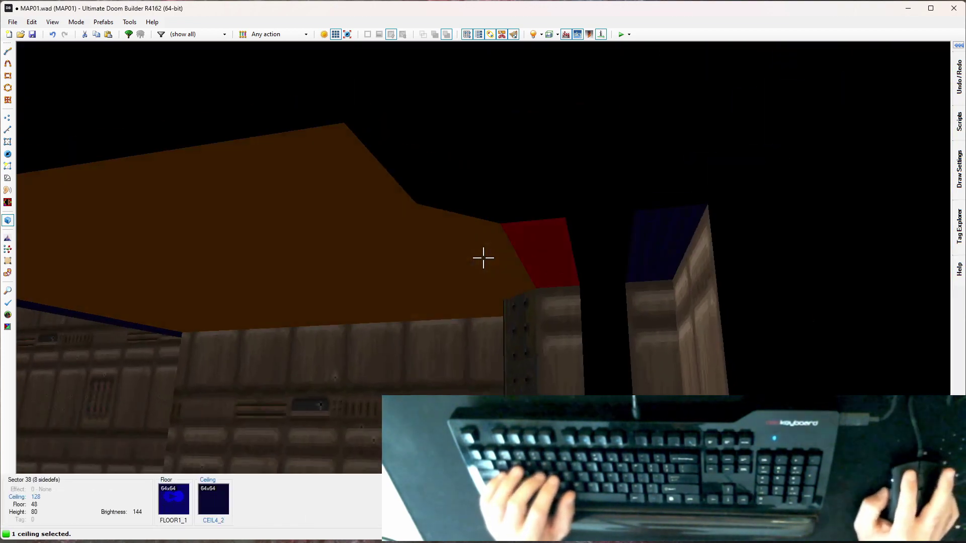
pyautogui.click(482, 258)
pyautogui.press('s')
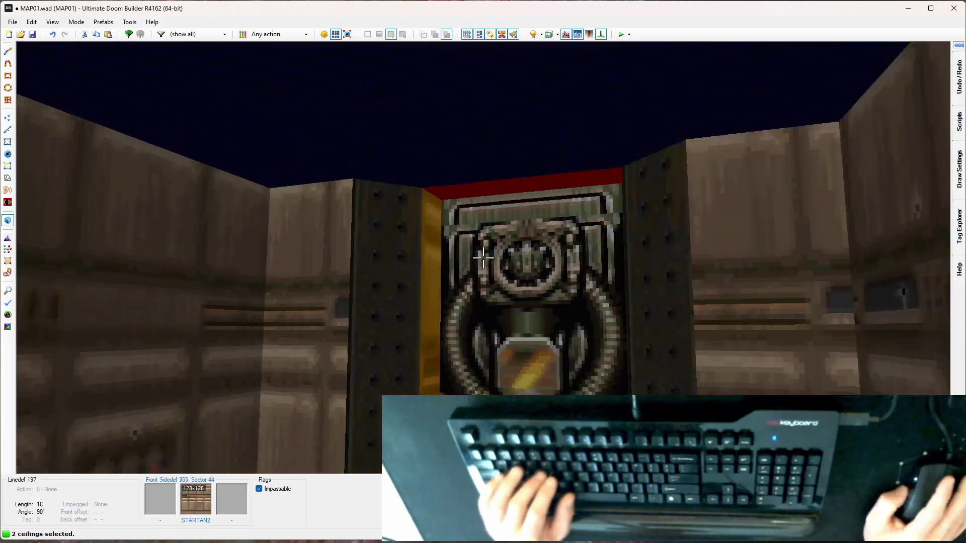
pyautogui.scroll(-1, 483, 258)
pyautogui.press('e')
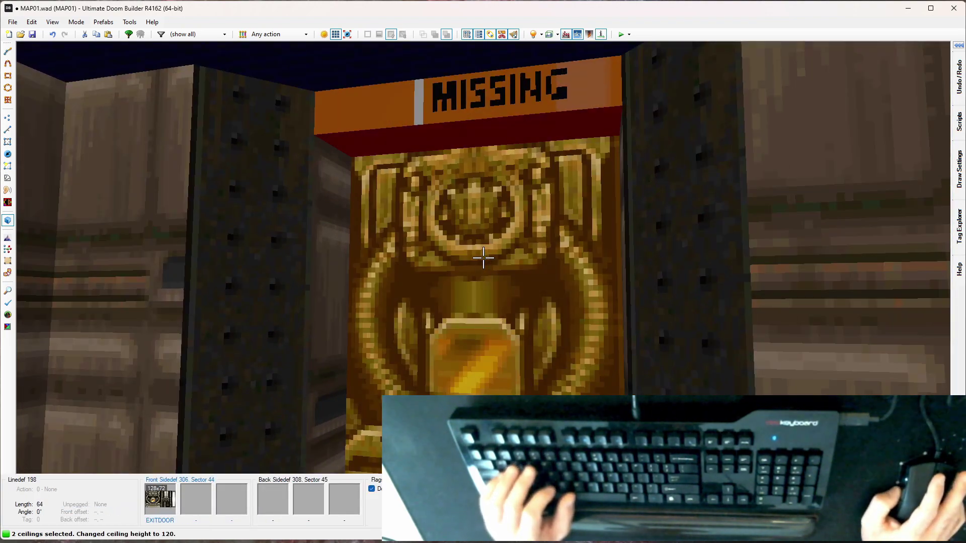
pyautogui.press('c')
# Apply EXITDOOR as the middle texture on the four side walls in front of and behind the door.
pyautogui.press('d')
pyautogui.press('w')
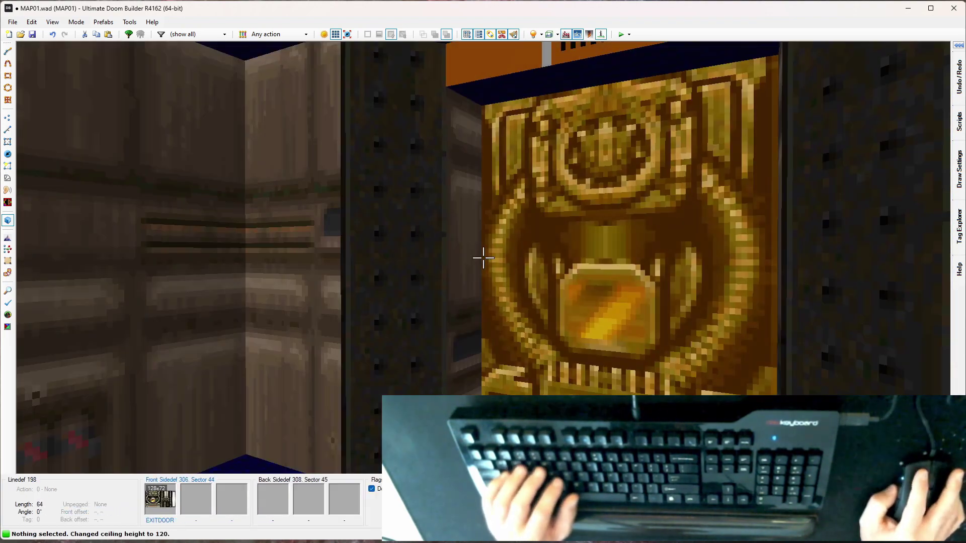
pyautogui.click(483, 258)
pyautogui.click(483, 258)
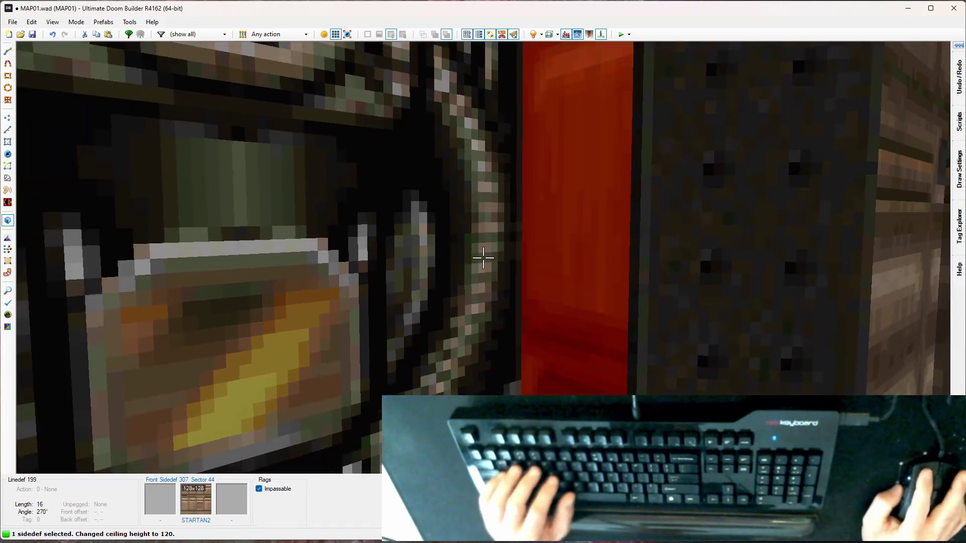
pyautogui.click(482, 258)
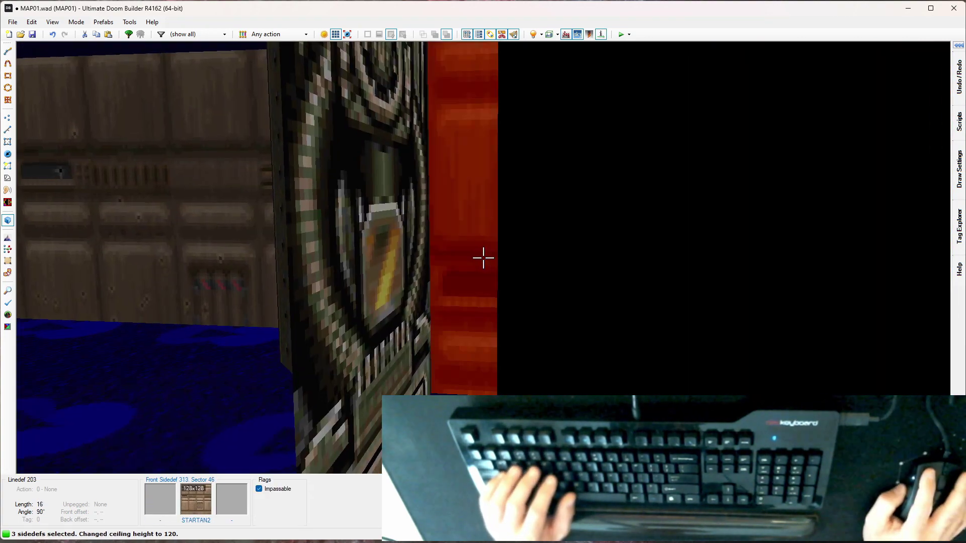
pyautogui.rightClick(482, 258)
pyautogui.click(261, 129)
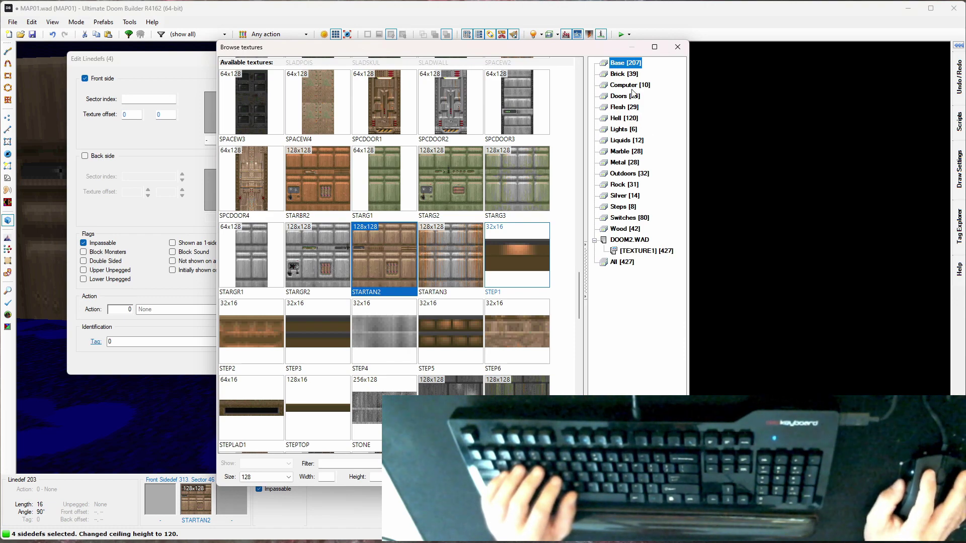
pyautogui.click(450, 327)
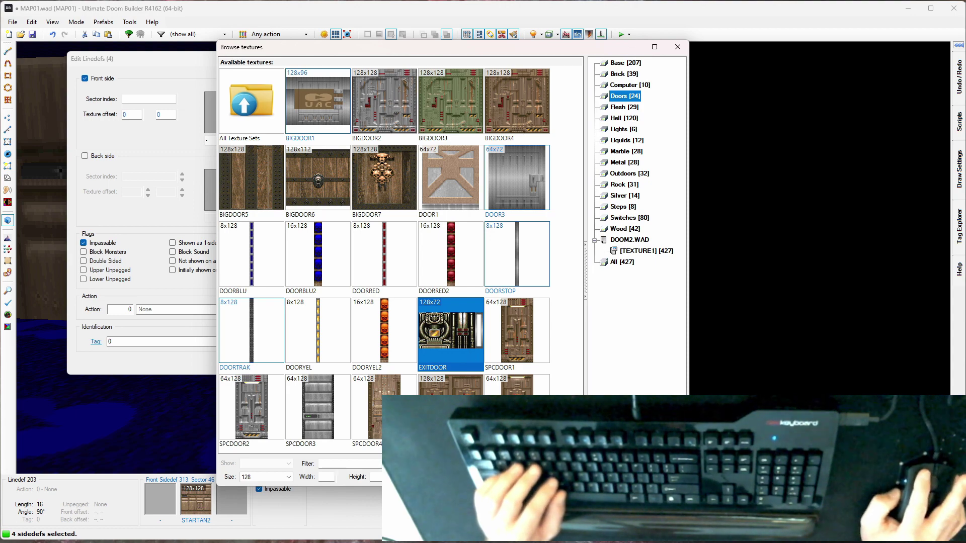
pyautogui.click(606, 475)
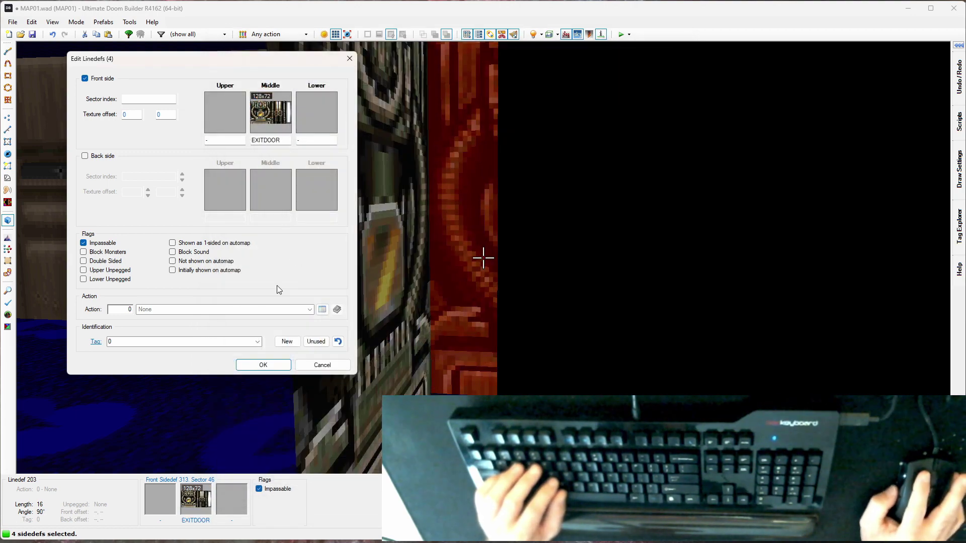
pyautogui.press('Return')
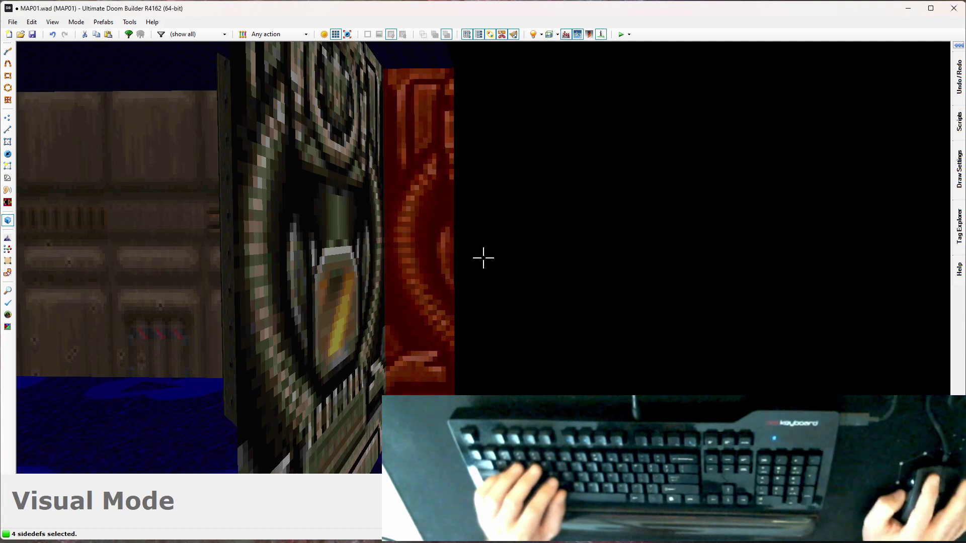
# Shift the textures of the four side walls beside the door to offsets -16, 0.
pyautogui.press('e')
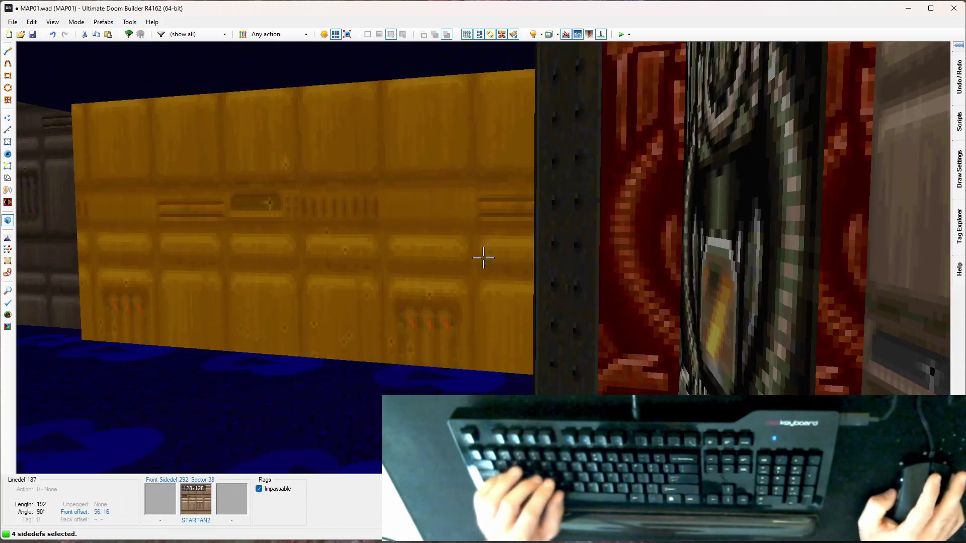
pyautogui.press('w')
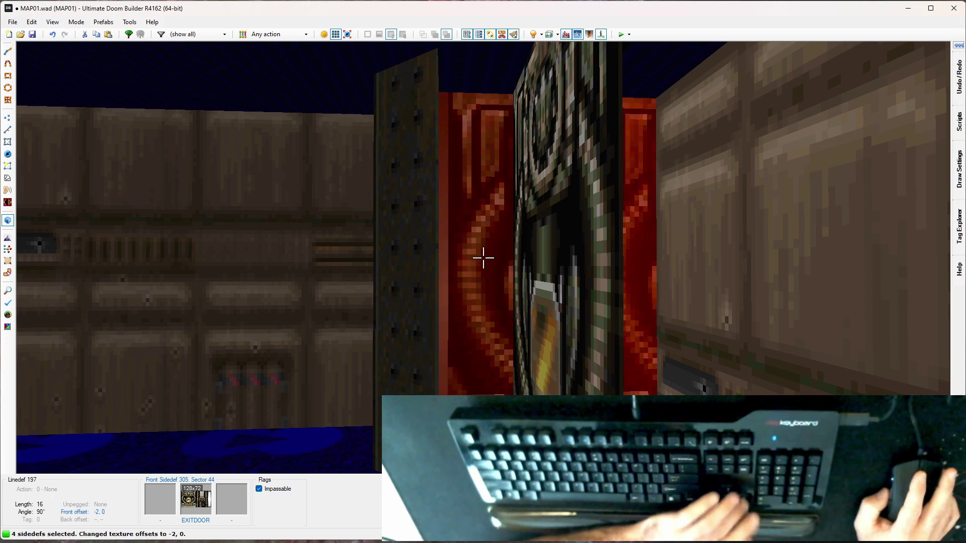
pyautogui.press('Right')
pyautogui.press('Right')
pyautogui.press('Right')
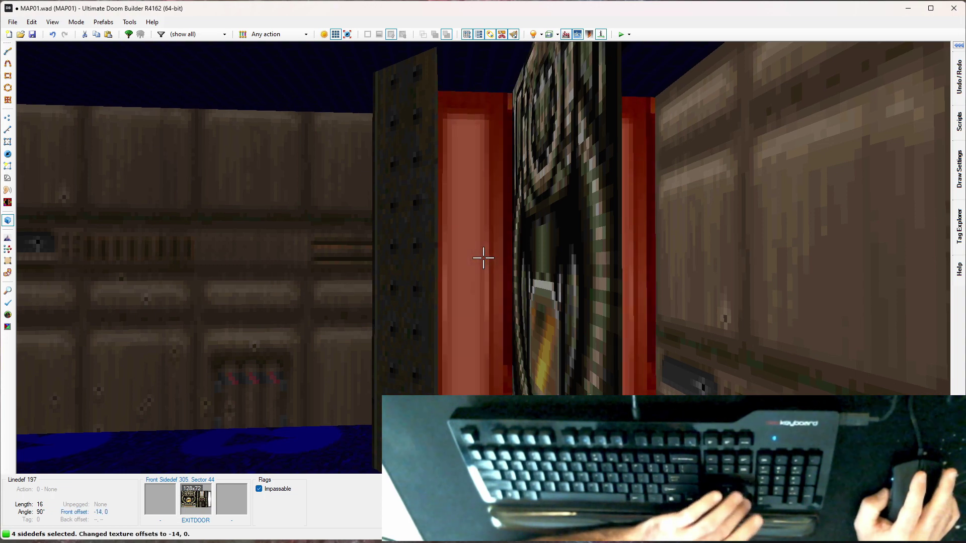
pyautogui.press('Right')
pyautogui.press('Right')
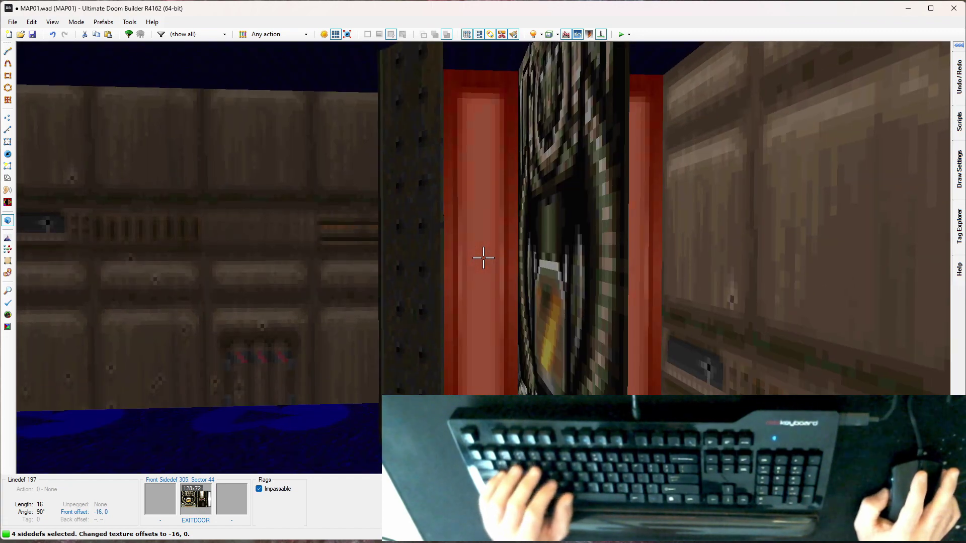
# Set the brightness of the recess sectors in front of and behind the exit door to 256.
pyautogui.press('c')
pyautogui.press('d')
pyautogui.press('e')
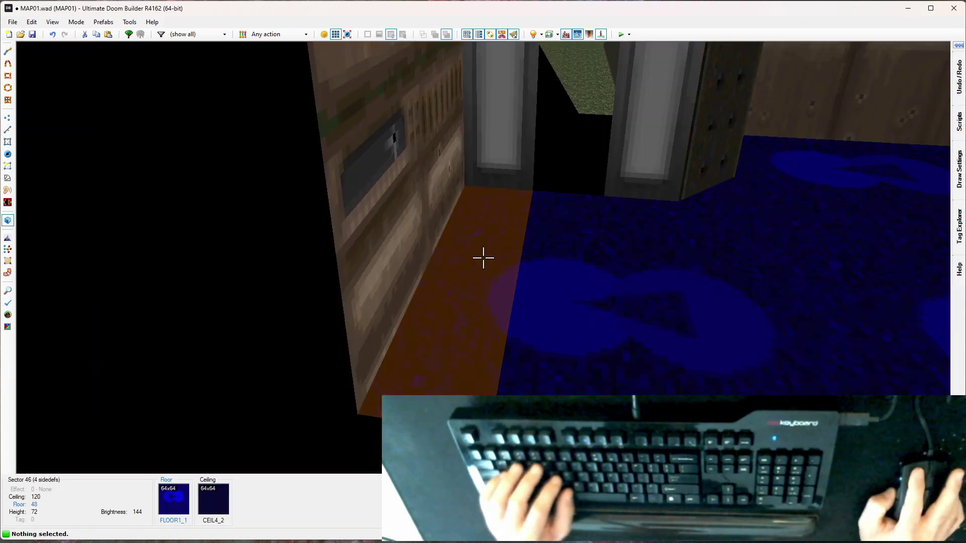
pyautogui.click(482, 258)
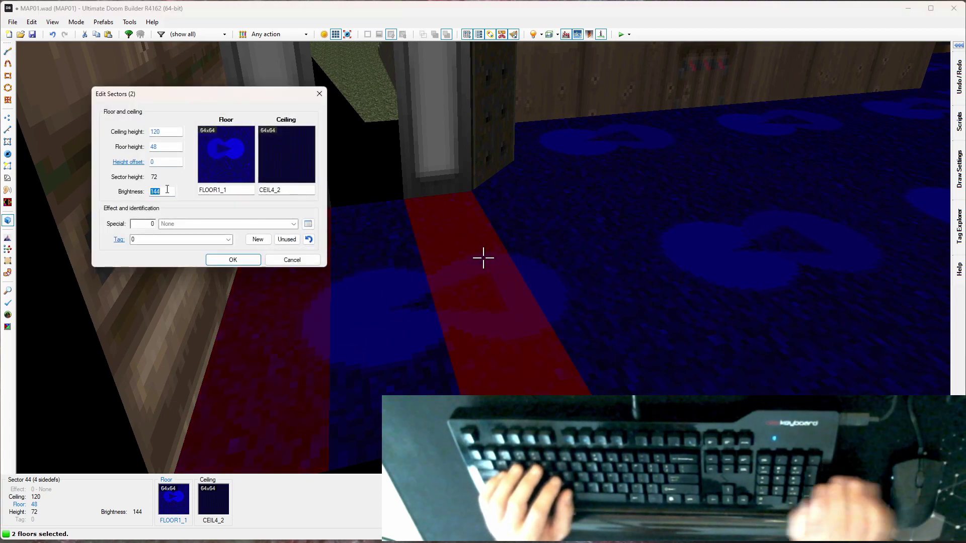
pyautogui.write('256')
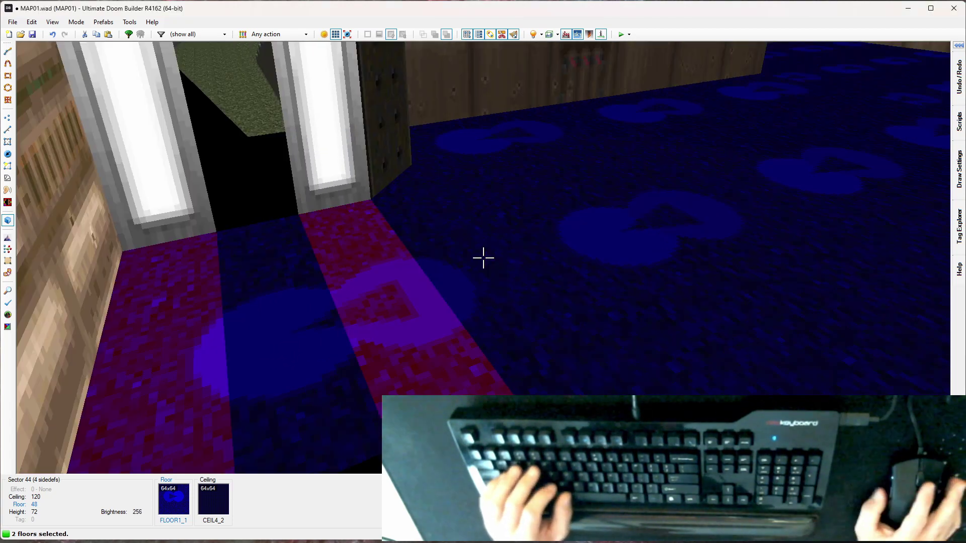
# Examine the brightened doorway from the alcove and from the side, comparing the door, jambs and floor strips with the surrounding room.
pyautogui.write('cdw')
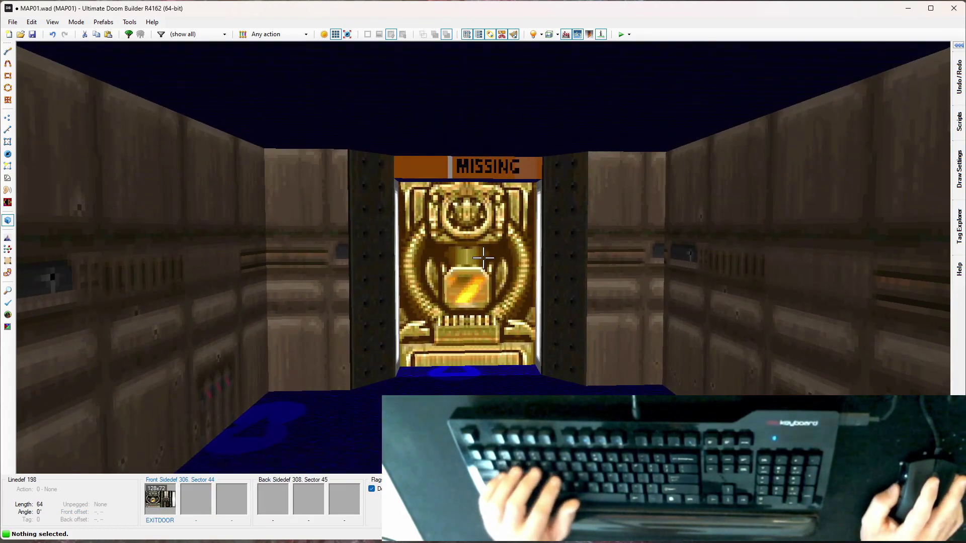
pyautogui.write('w')
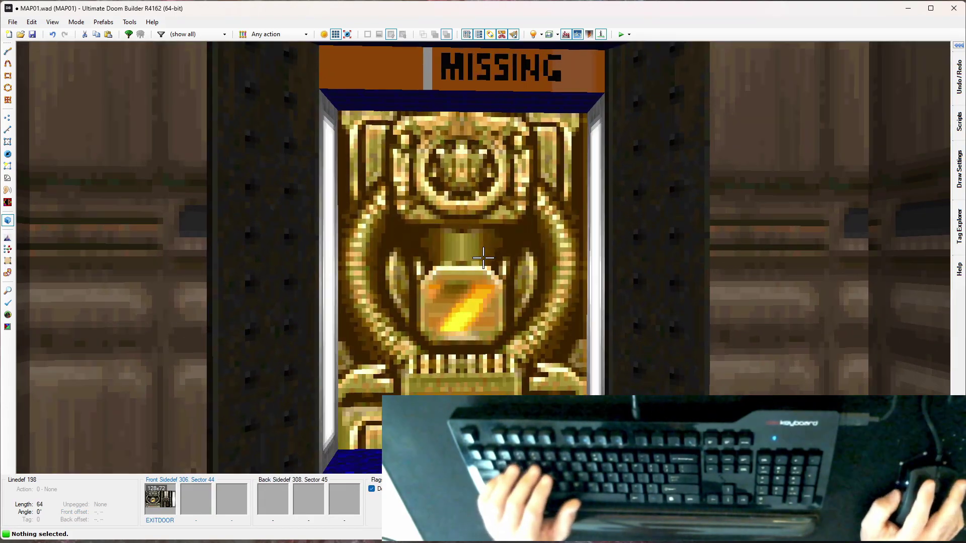
pyautogui.write('e')
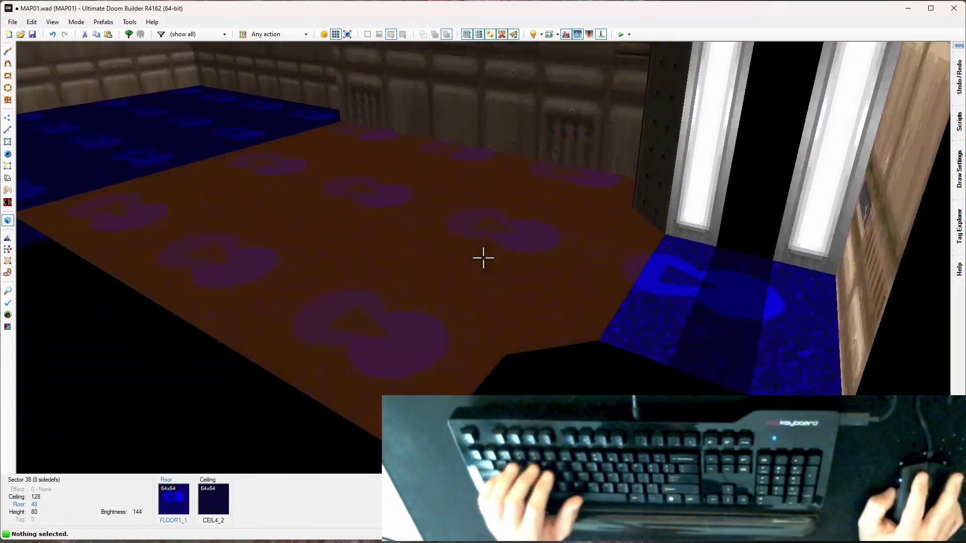
pyautogui.write('s')
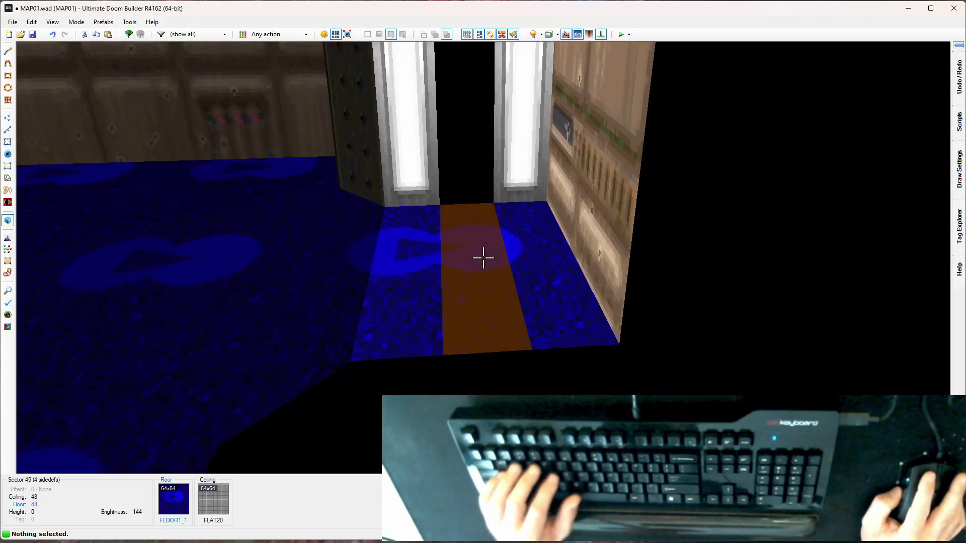
pyautogui.write('e')
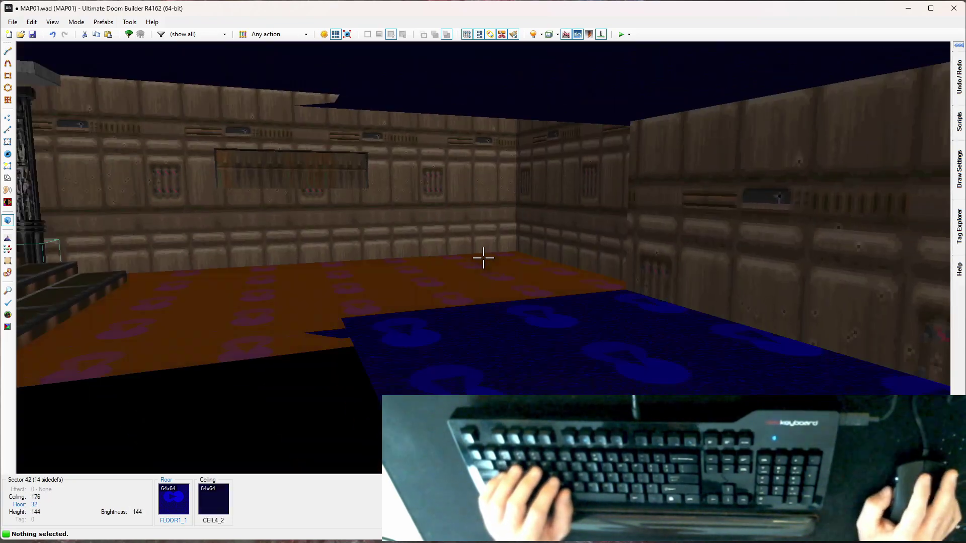
pyautogui.write('f')
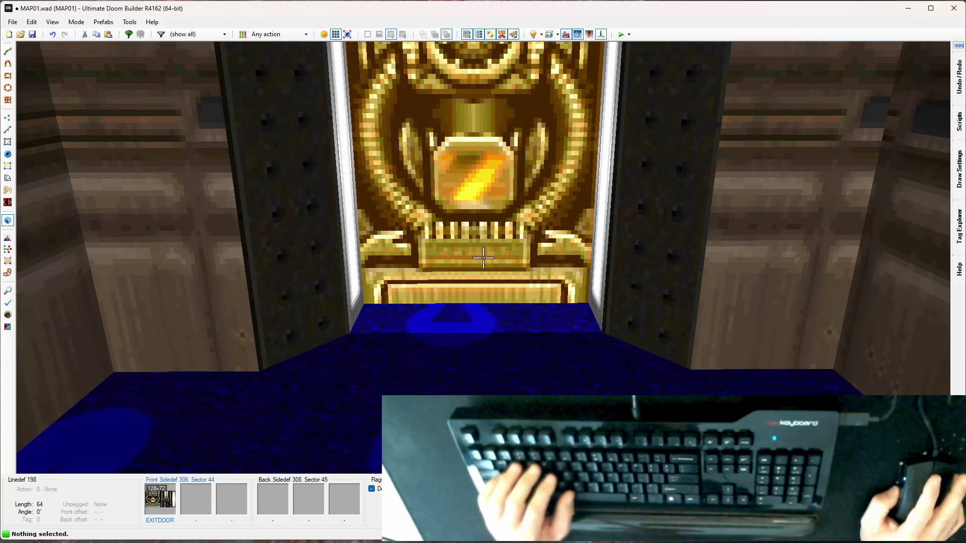
pyautogui.write('w')
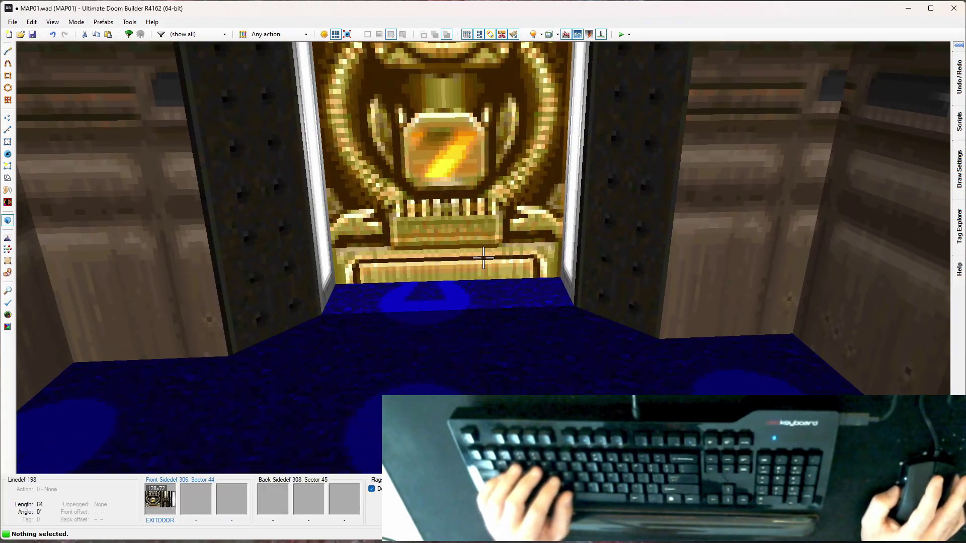
pyautogui.write('s')
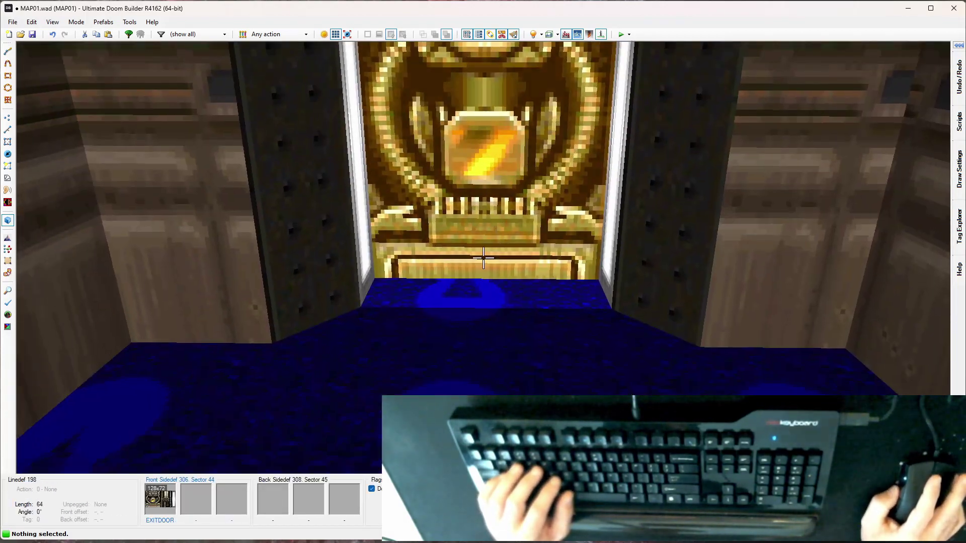
pyautogui.write('w')
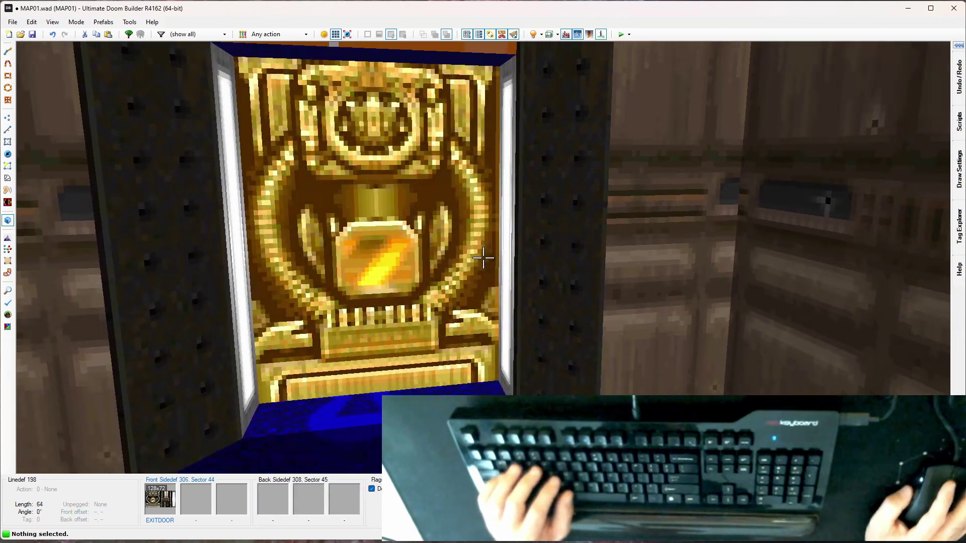
pyautogui.write('edd')
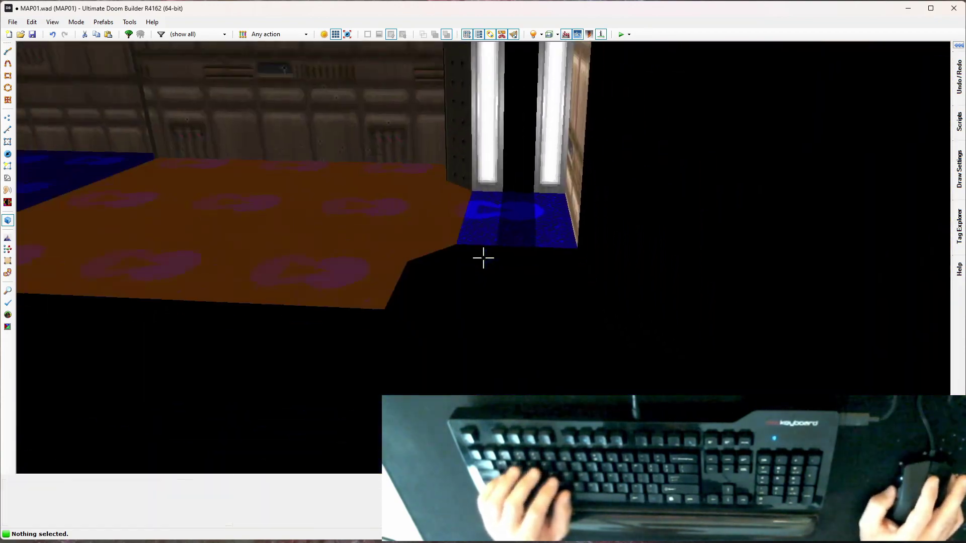
pyautogui.write('e')
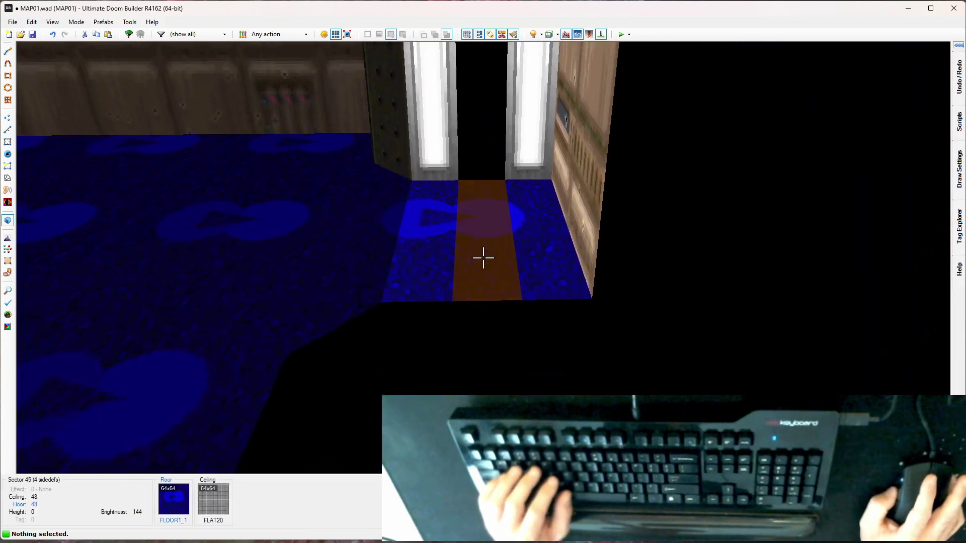
# Set the brightness of the door sector between the two recess strips to 192.
pyautogui.moveTo(483, 258)
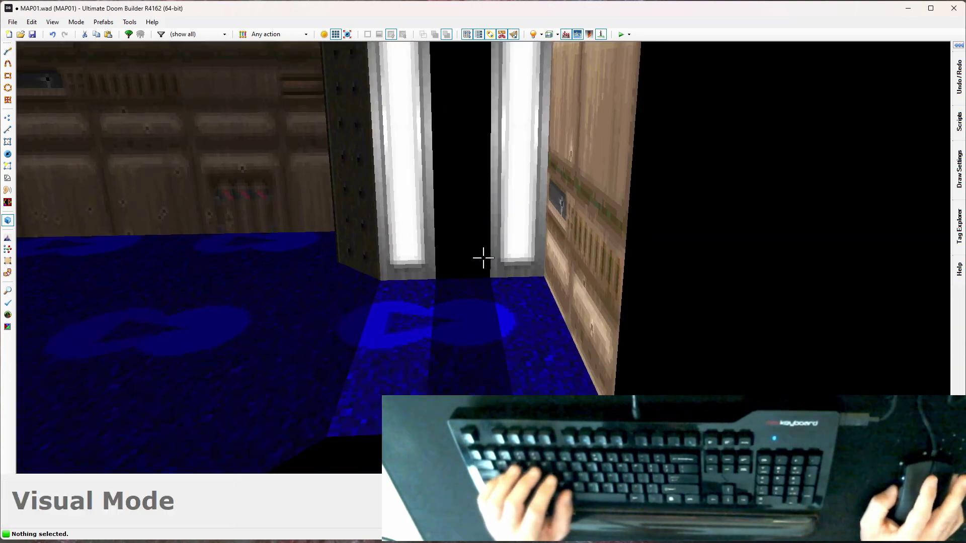
pyautogui.press('s')
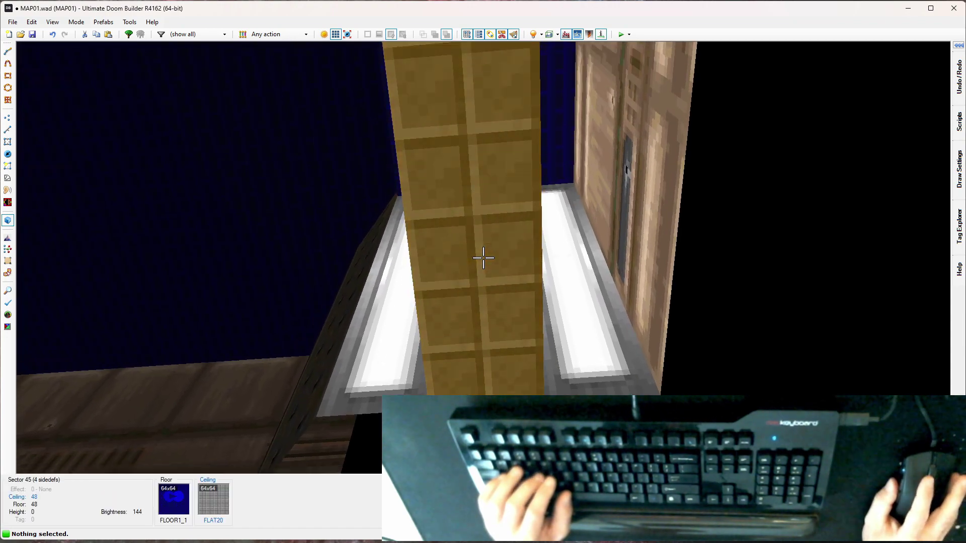
pyautogui.press('w')
pyautogui.press('s')
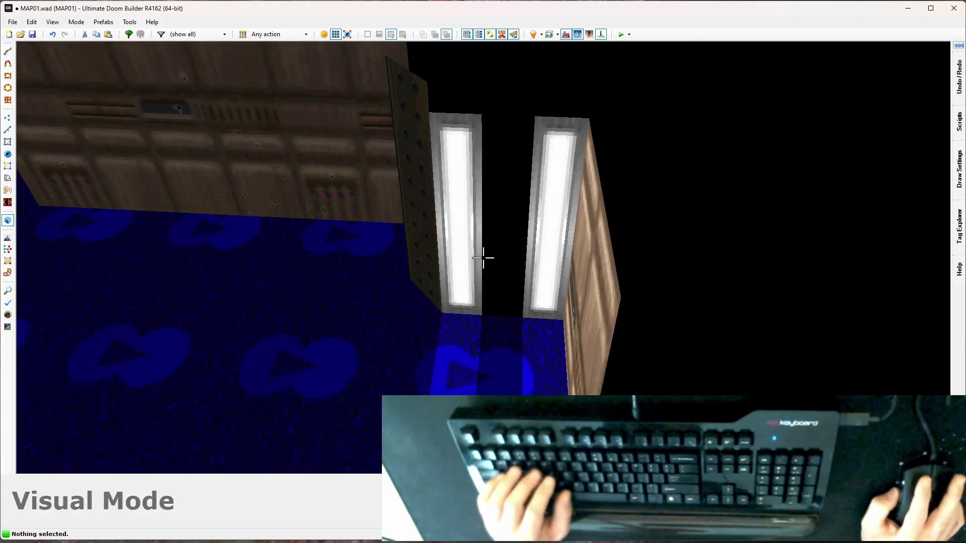
pyautogui.click(483, 258)
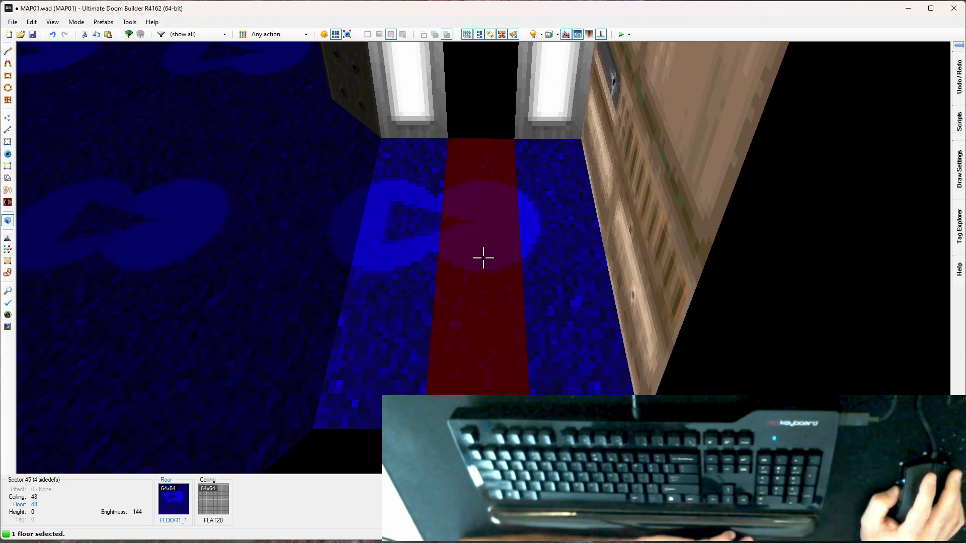
pyautogui.rightClick(484, 262)
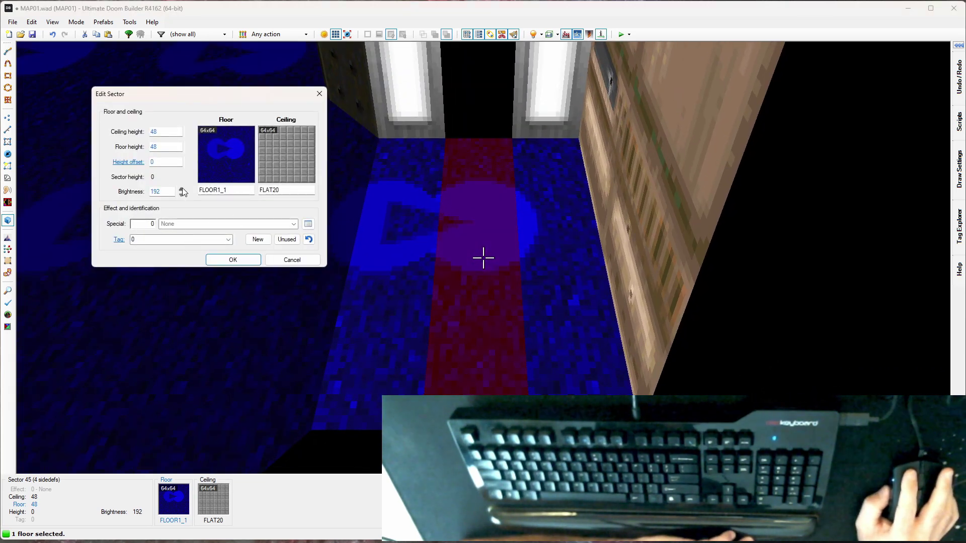
pyautogui.click(234, 260)
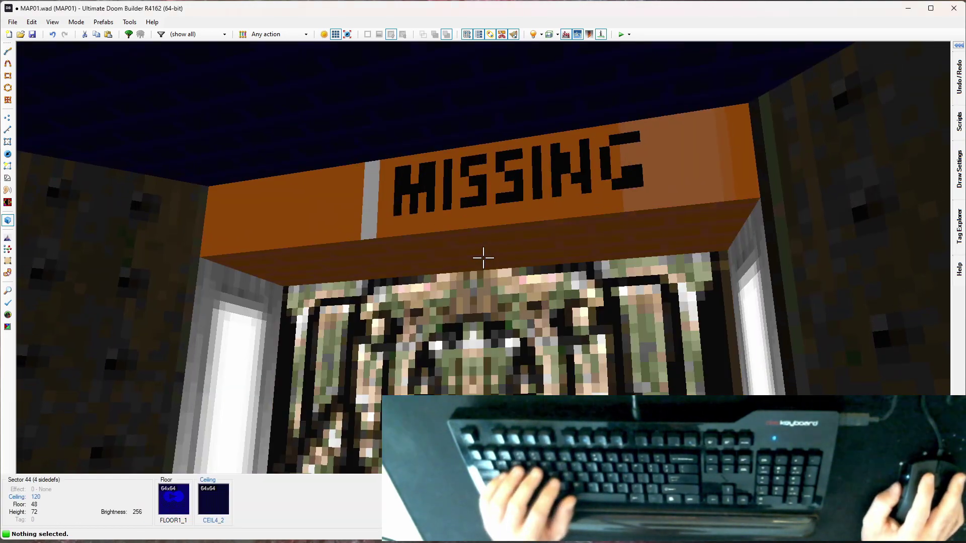
# Apply the CEIL5_1 flat to the ceilings of the two recess sectors in front of and behind the door.
pyautogui.press('e')
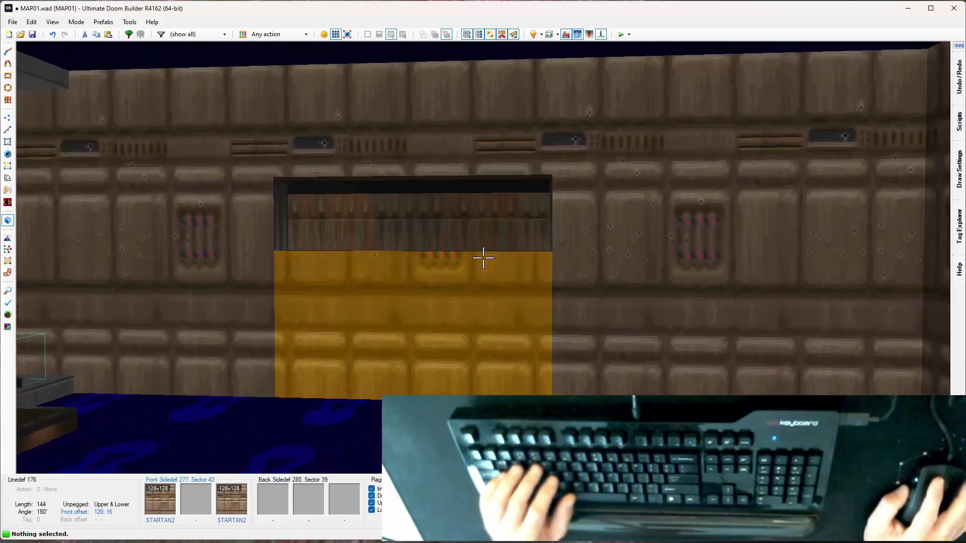
pyautogui.press('w')
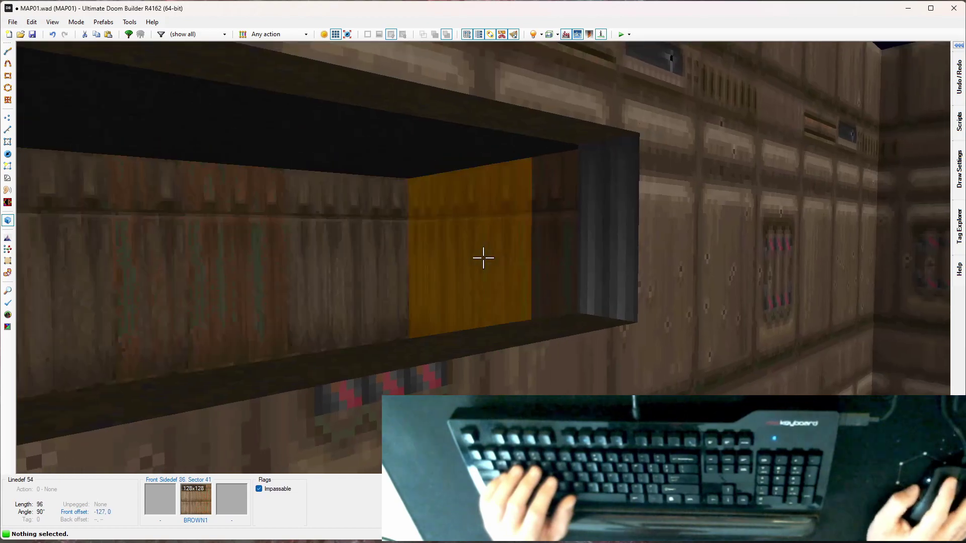
pyautogui.press('w')
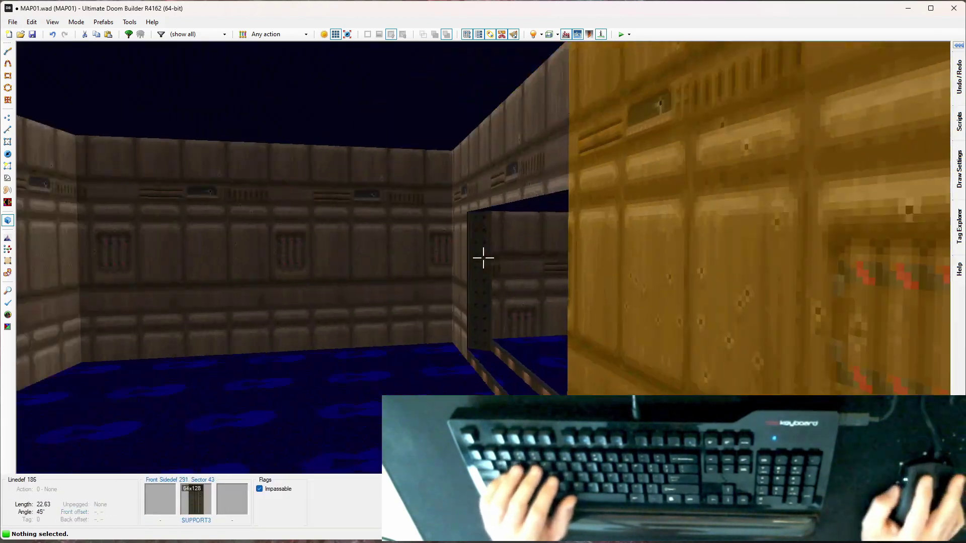
pyautogui.press('e')
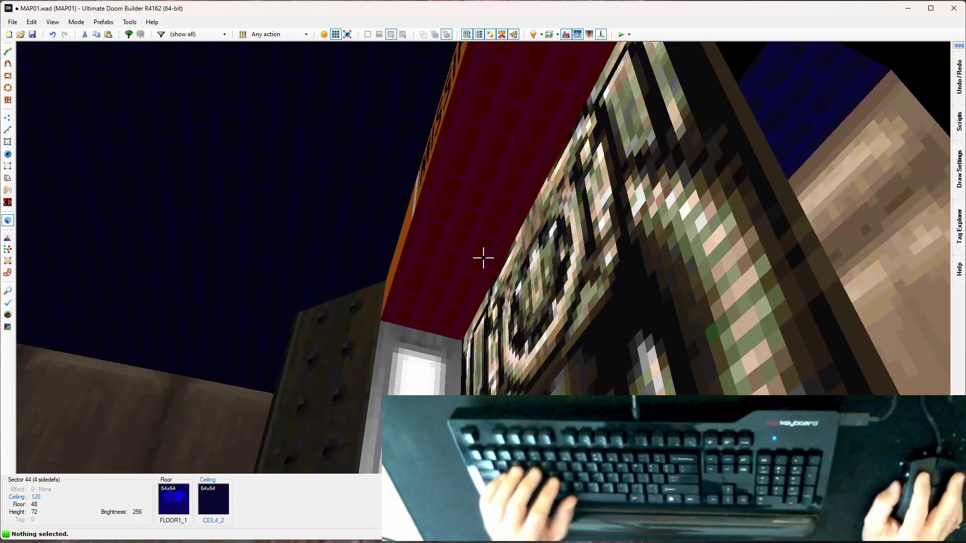
pyautogui.click(482, 258)
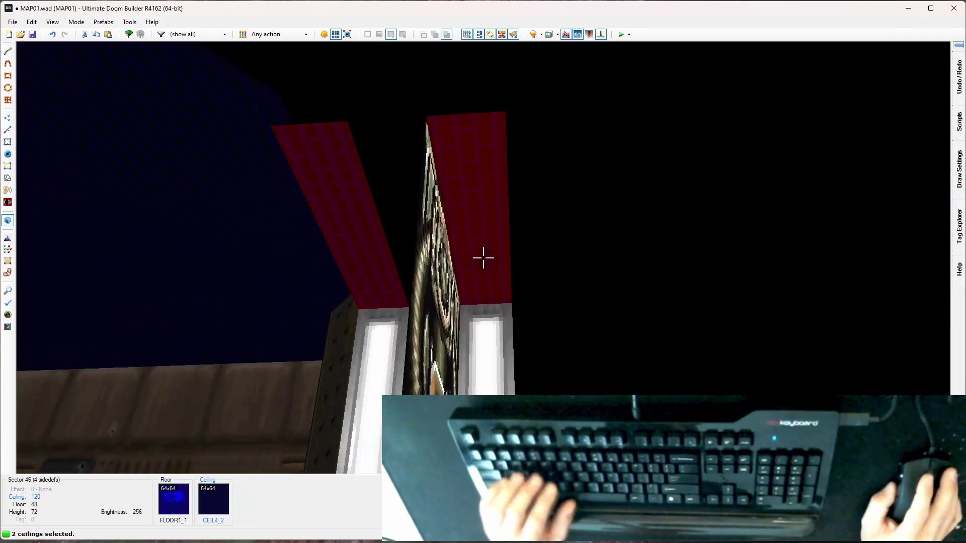
pyautogui.rightClick(483, 258)
pyautogui.click(297, 151)
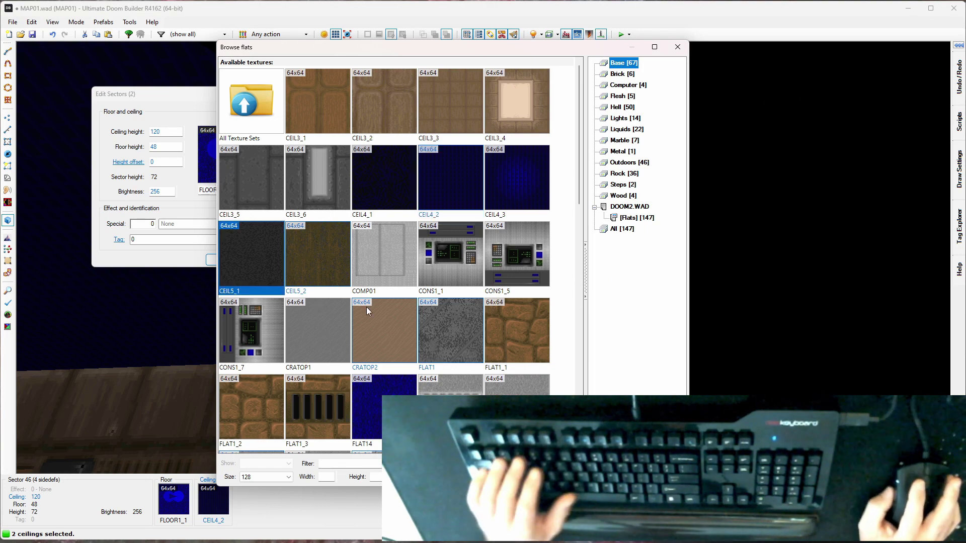
pyautogui.doubleClick(241, 275)
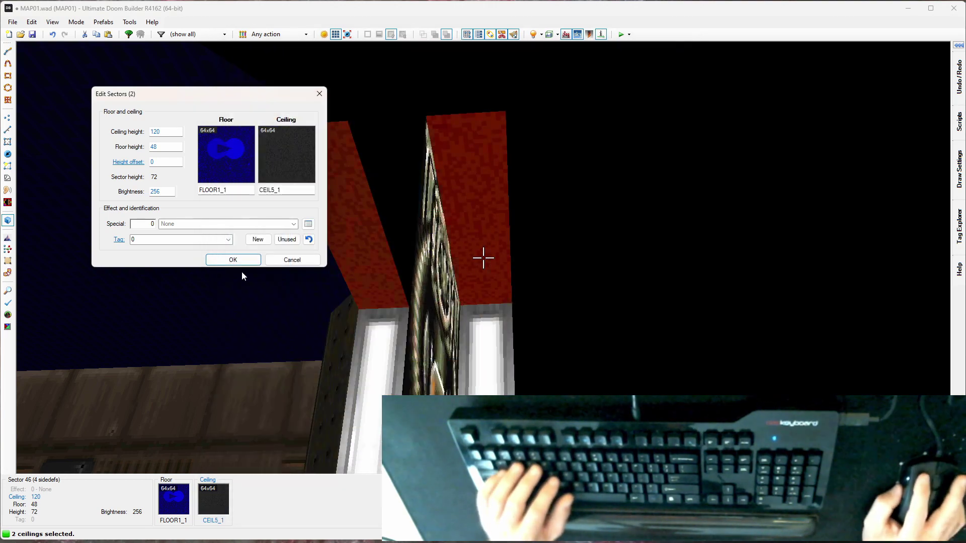
pyautogui.click(241, 262)
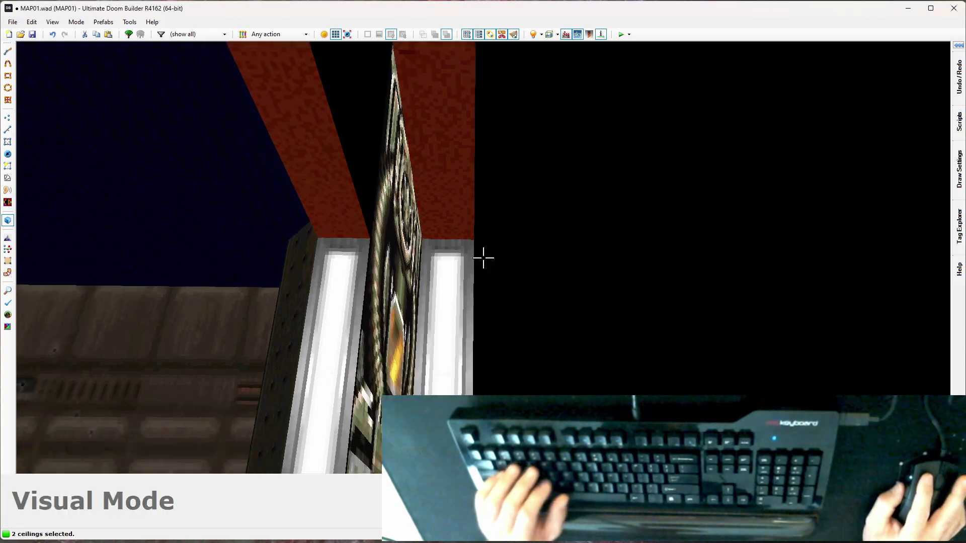
pyautogui.press('d')
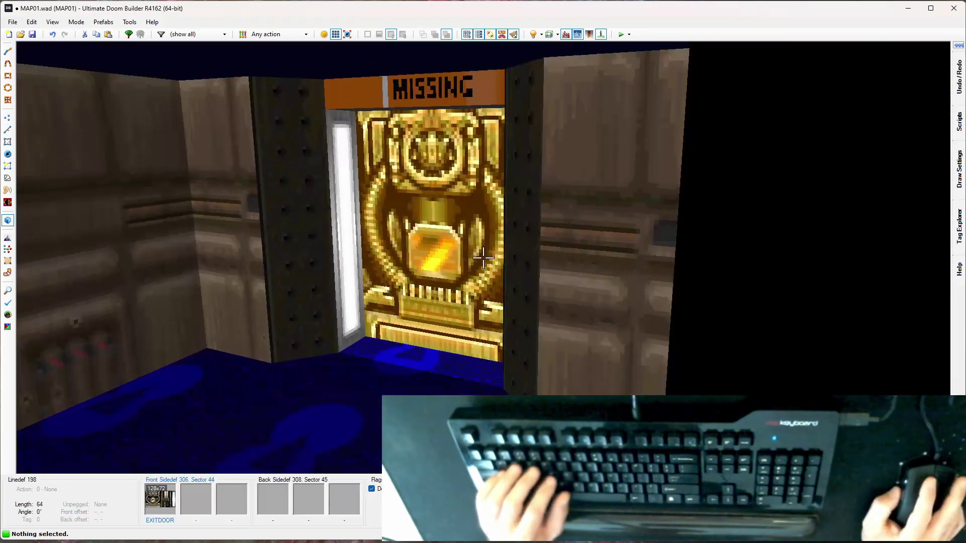
# Copy the STARTAN2 wall texture onto the missing upper texture above the exit door.
pyautogui.press('e')
pyautogui.press('d')
pyautogui.press('w')
pyautogui.hotkey('ctrl', 'c')
pyautogui.press('w')
pyautogui.hotkey('ctrl', 'v')
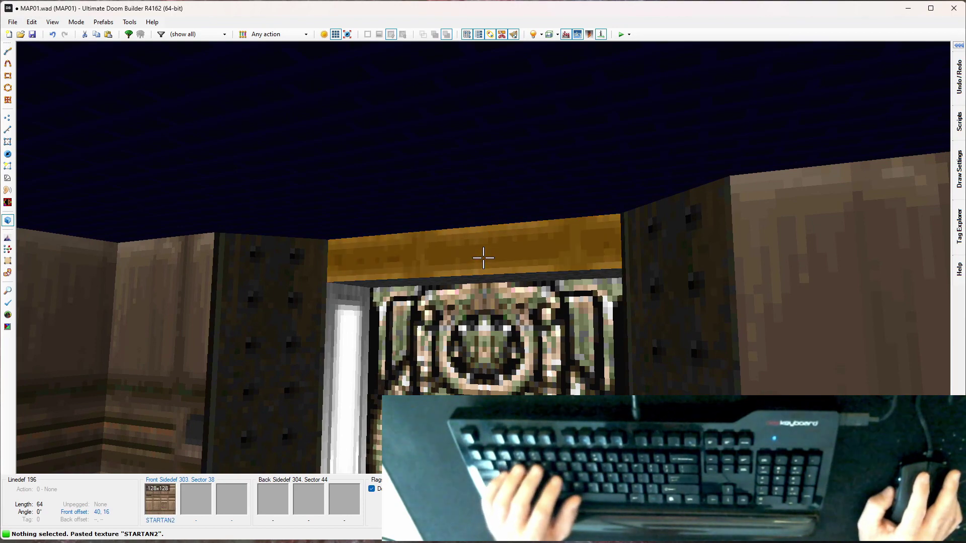
# Save MAP01.wad and return from the 3D view to the 2D linedefs view.
pyautogui.press('w')
pyautogui.press('d')
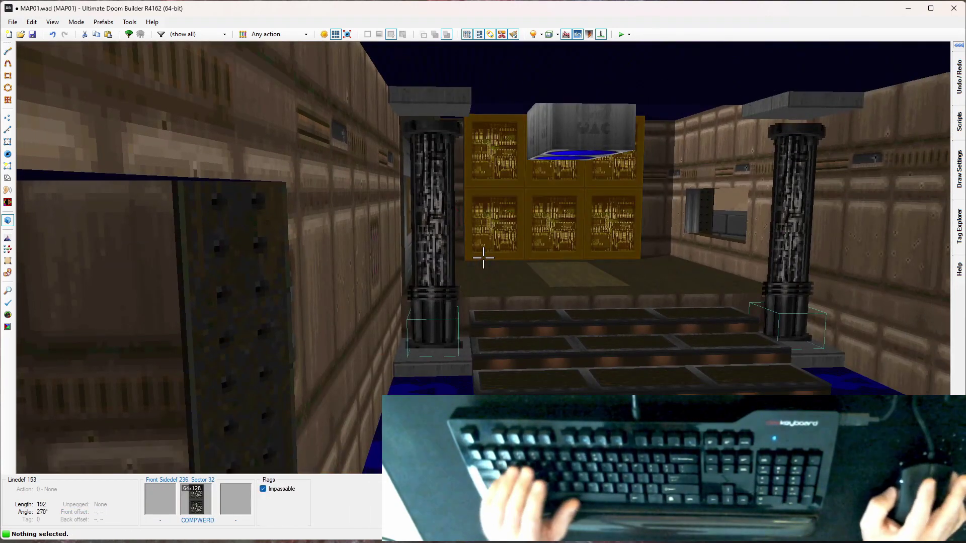
pyautogui.press('s')
pyautogui.press('w')
pyautogui.hotkey('ctrl', 's')
pyautogui.press('q')
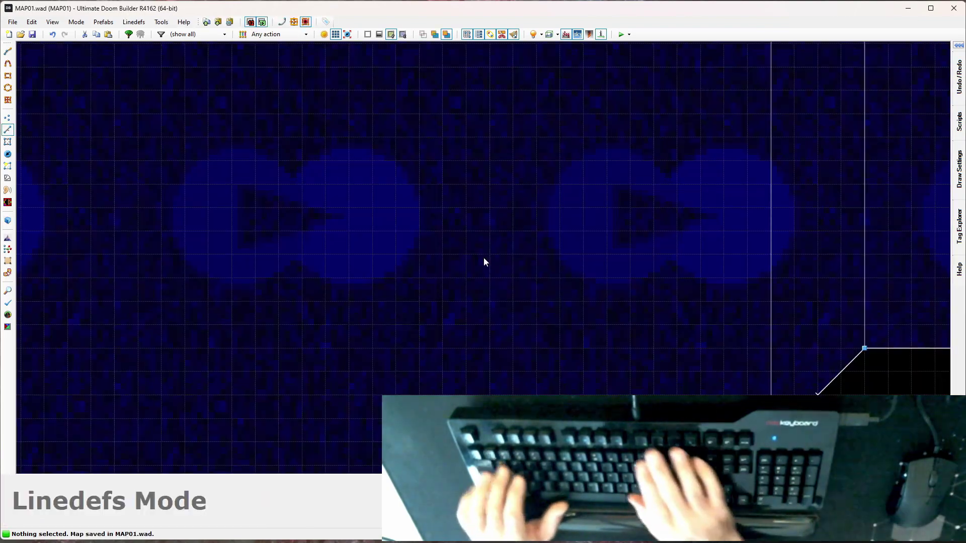
# Launch the map in Crispy Doom and walk up the outdoor steps, through the entrance door, to the recessed exit door.
pyautogui.press('F9')
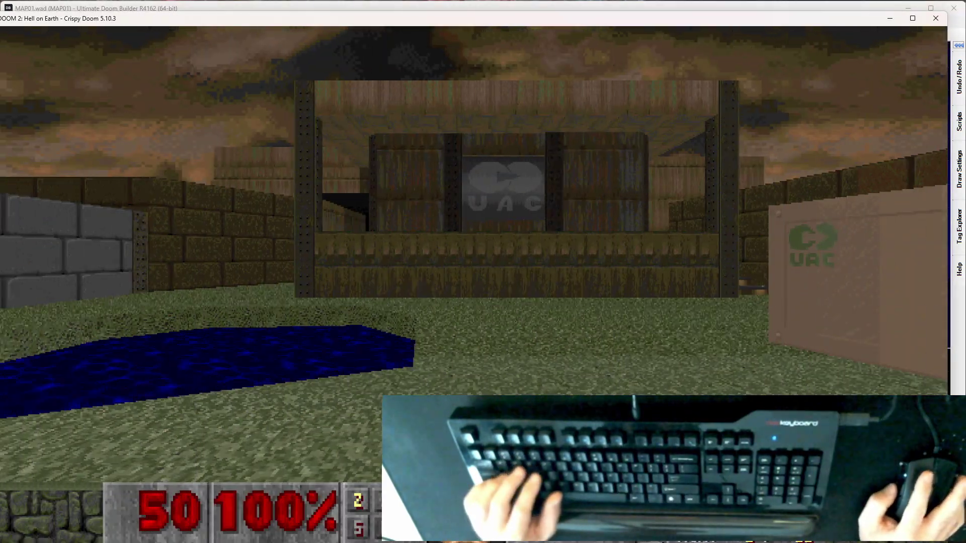
pyautogui.press('w')
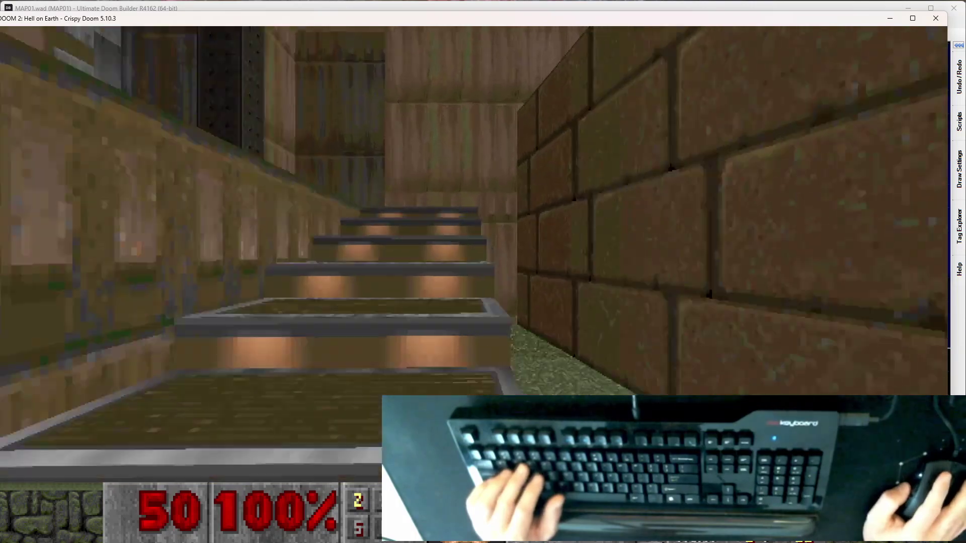
pyautogui.press('w')
pyautogui.press('space')
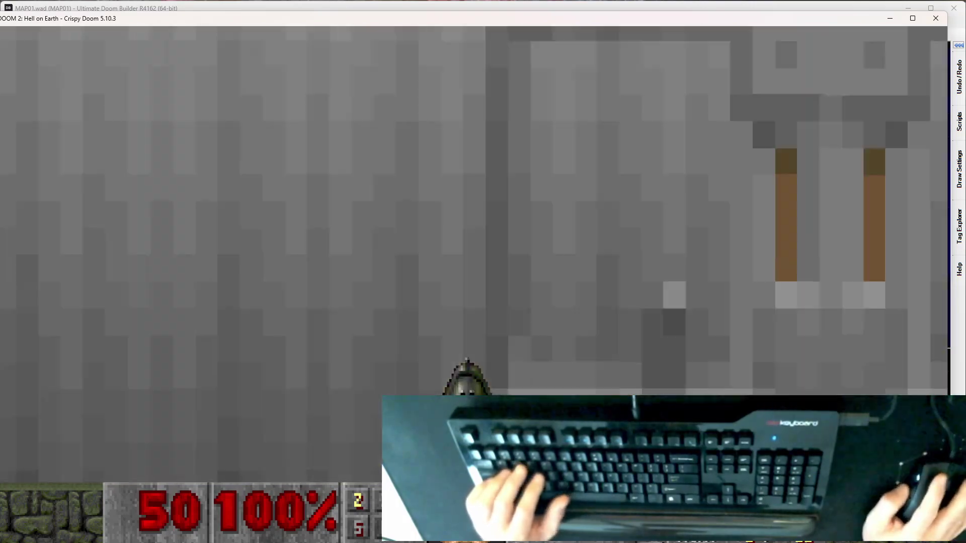
pyautogui.press('w')
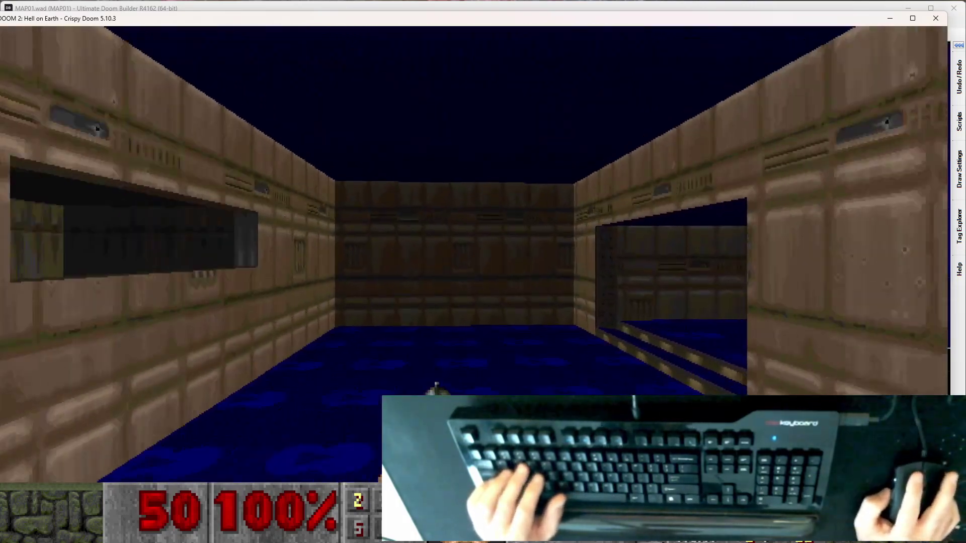
pyautogui.press('w')
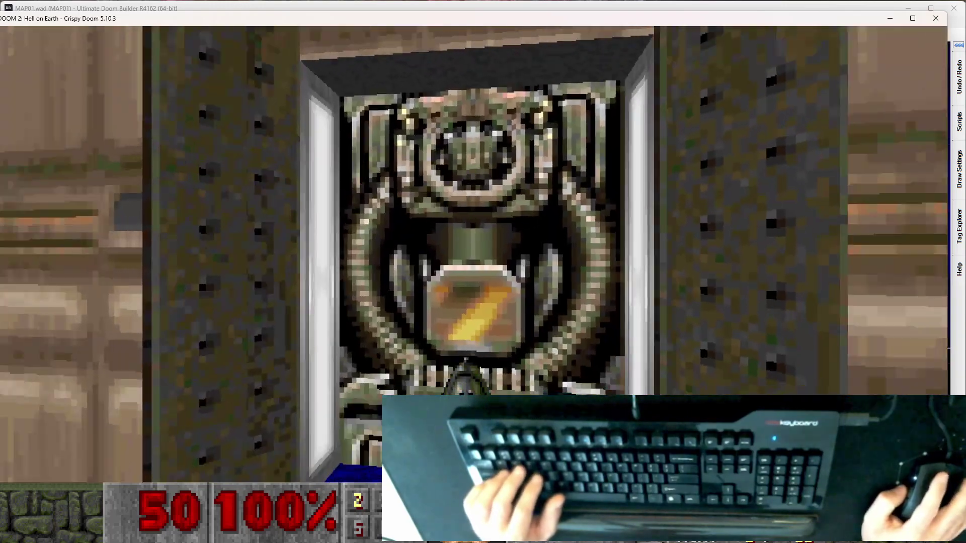
# Examine the exit door recess and the surrounding room from near and far, and end the play-test.
pyautogui.press('s')
pyautogui.press('w')
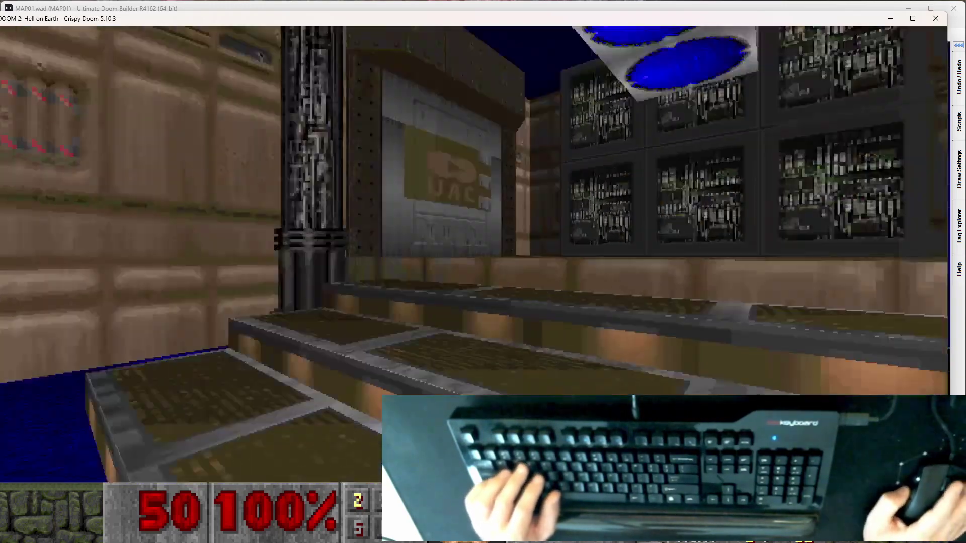
pyautogui.press('w')
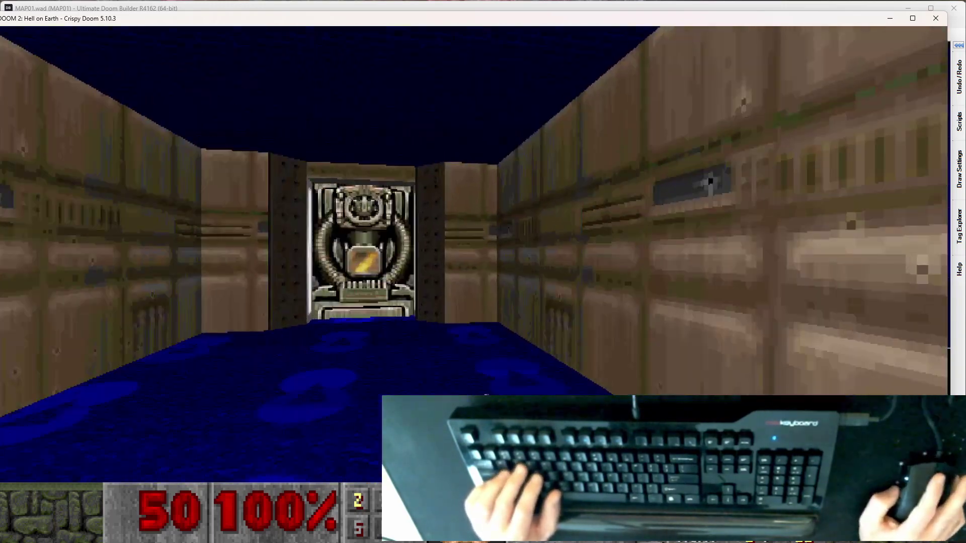
pyautogui.press('w')
pyautogui.press('s')
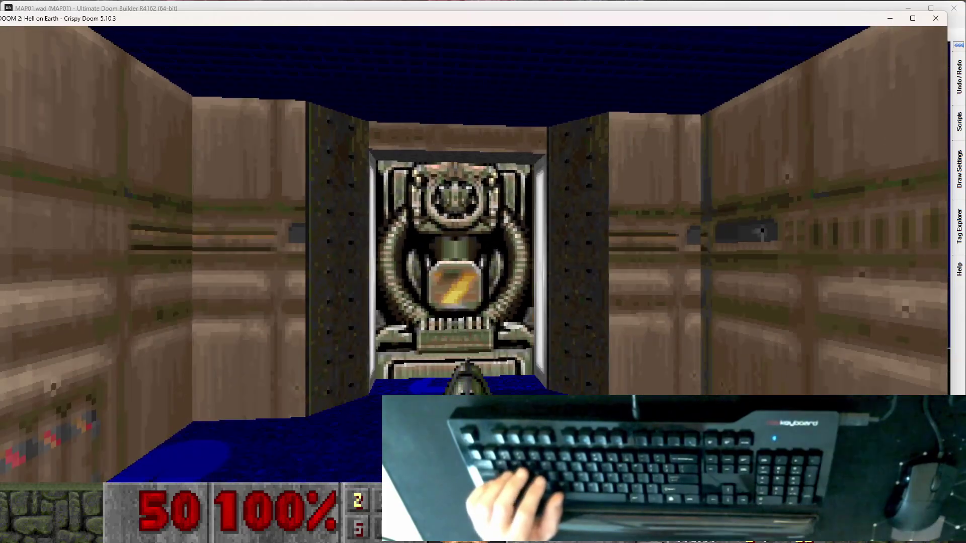
pyautogui.press('s')
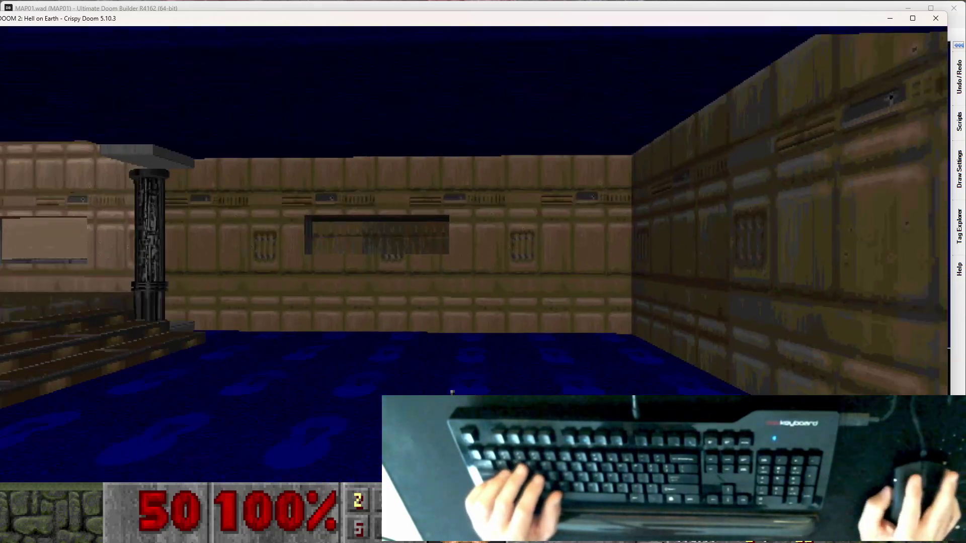
pyautogui.press('w')
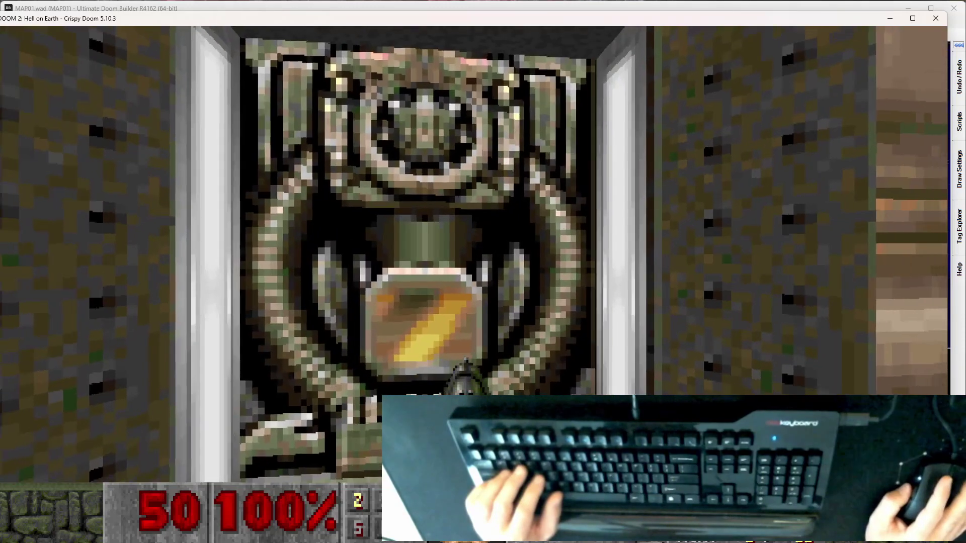
pyautogui.press('a')
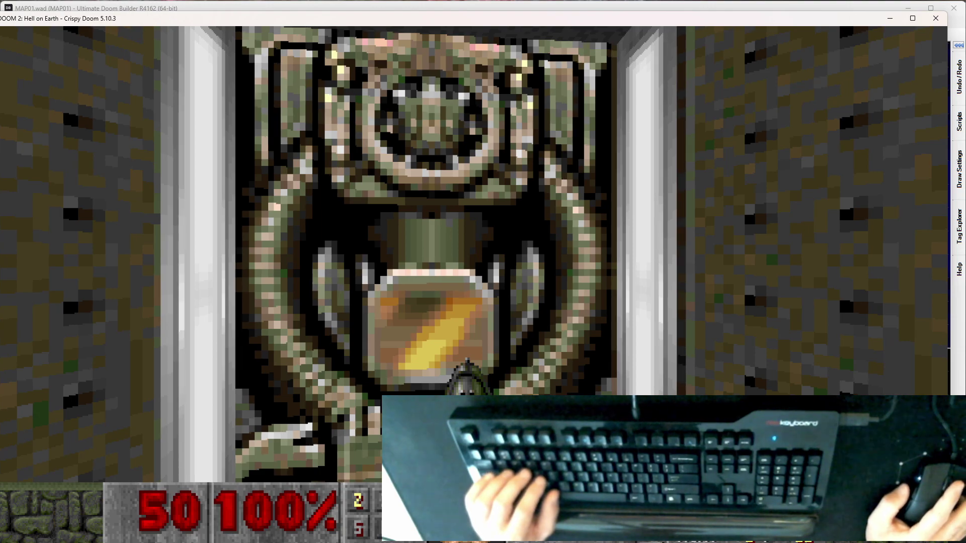
pyautogui.press('w')
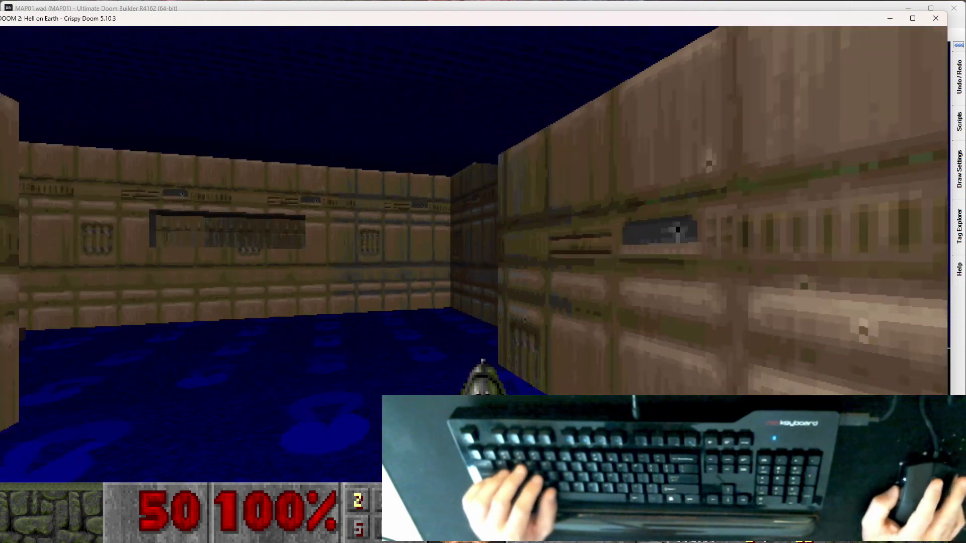
pyautogui.hotkey('alt', 'F4')
# In the 3D view, change the middle texture of the two angled SUPPORT3 walls flanking the exit door to DOORRED.
pyautogui.press('q')
pyautogui.press('s')
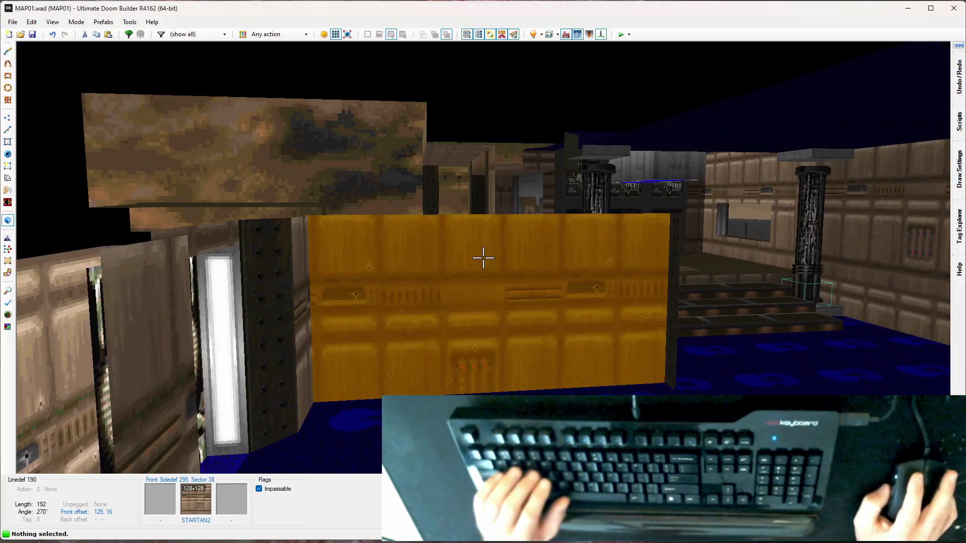
pyautogui.press('w')
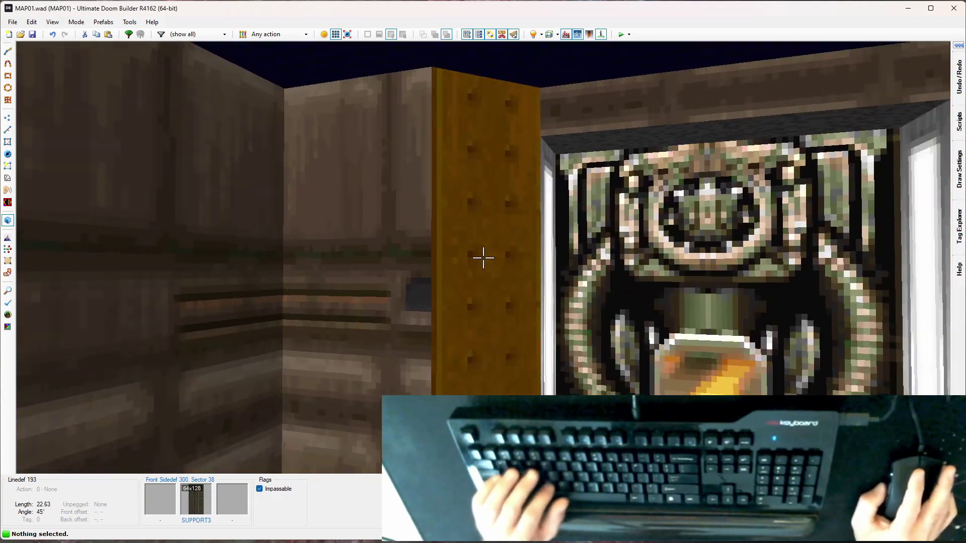
pyautogui.click(483, 258)
pyautogui.click(483, 258)
pyautogui.rightClick(483, 258)
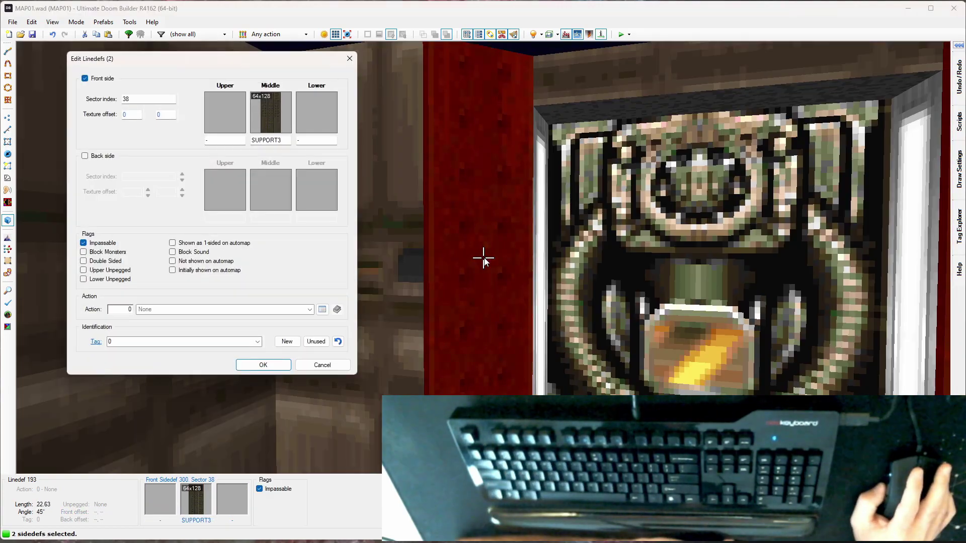
pyautogui.click(268, 116)
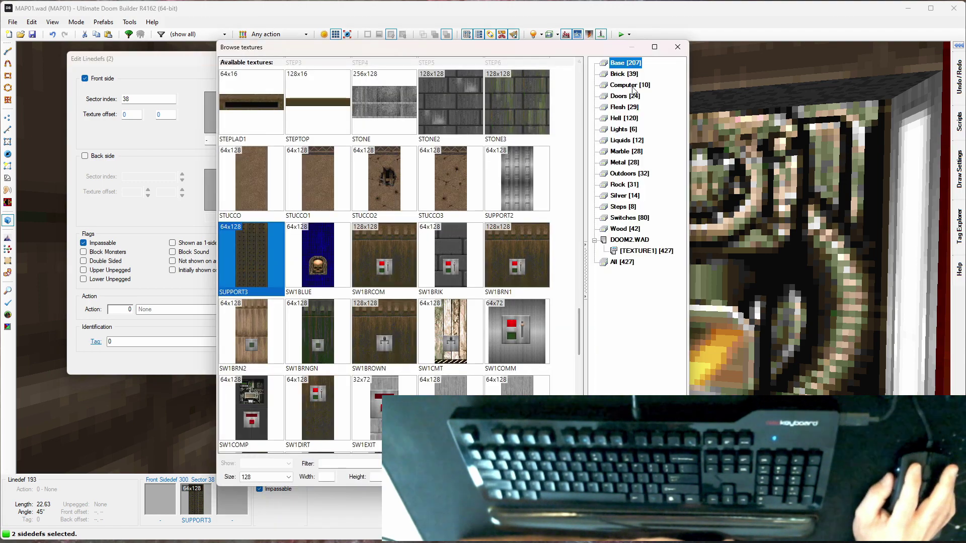
pyautogui.click(623, 96)
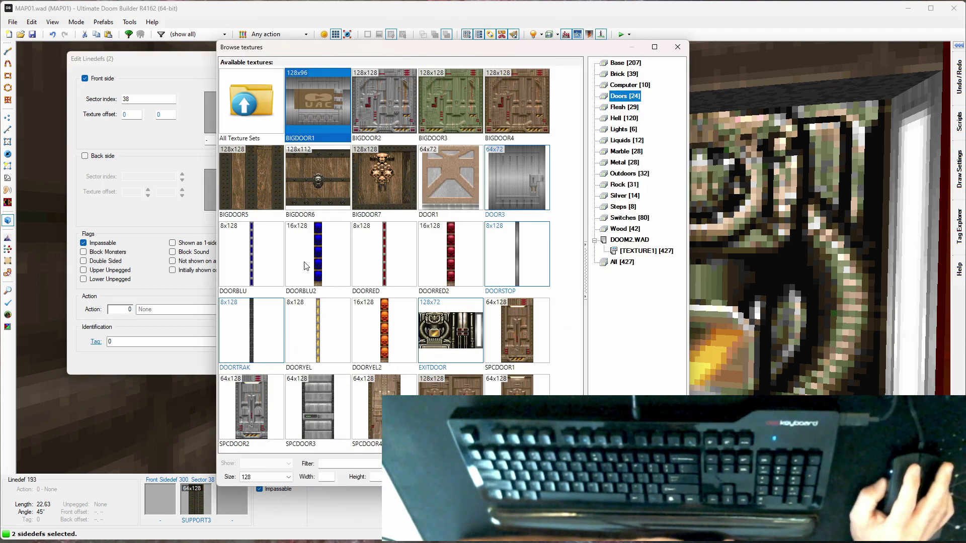
pyautogui.click(383, 253)
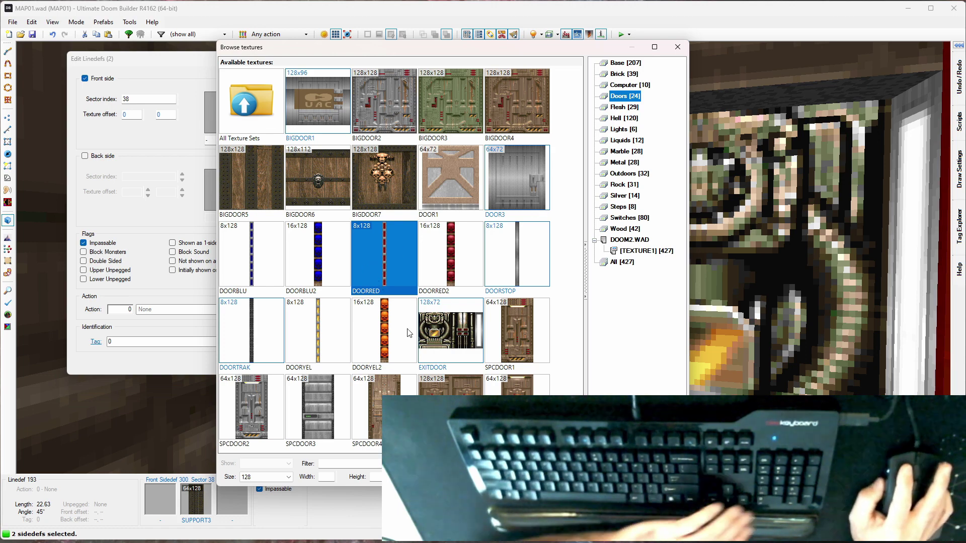
pyautogui.press('Return')
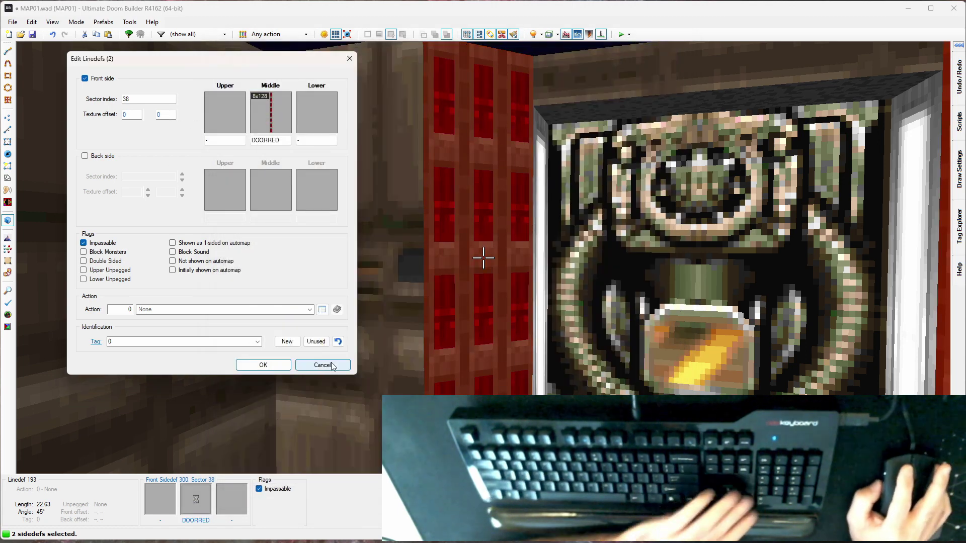
pyautogui.click(263, 364)
# Examine the trim on both sides of the exit door from near and far, and return to the 2D linedefs view.
pyautogui.press('s')
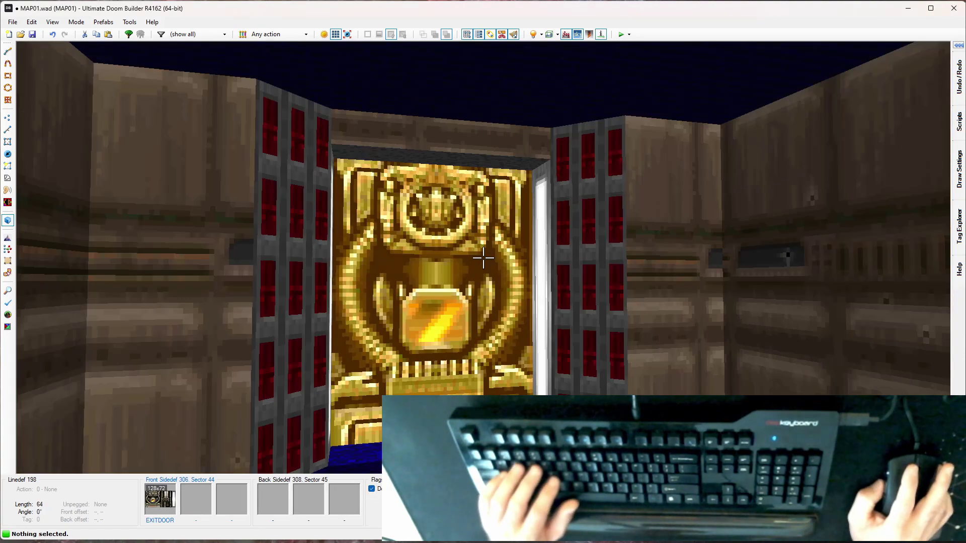
pyautogui.press('w')
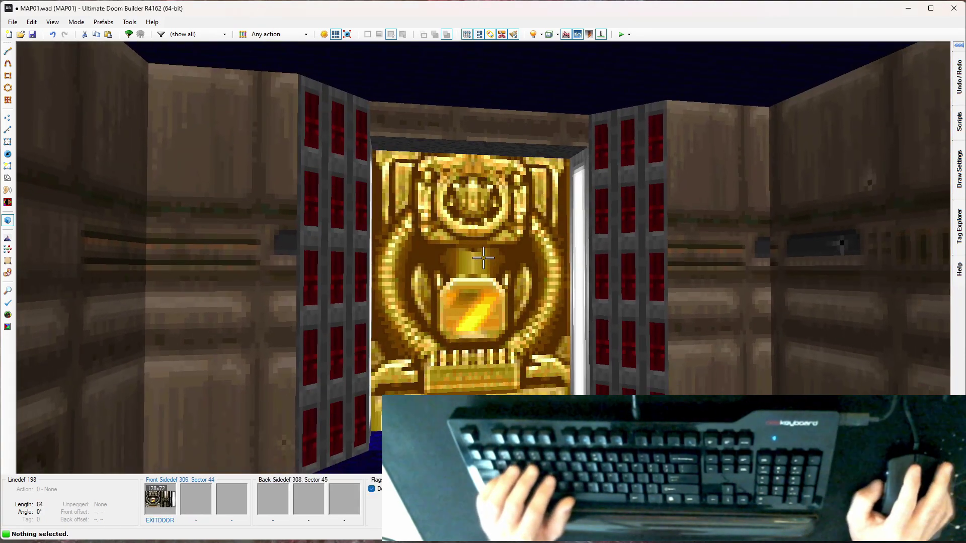
pyautogui.press('e')
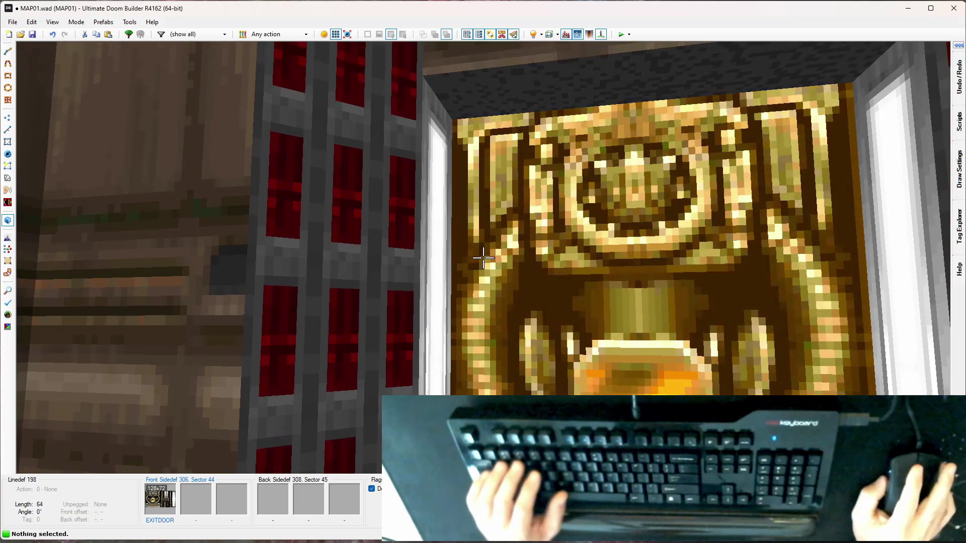
pyautogui.press('s')
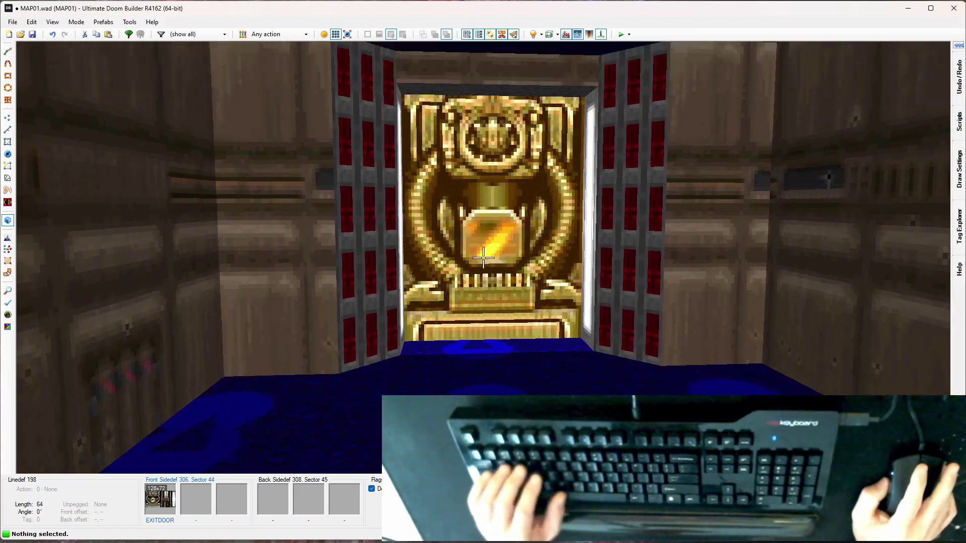
pyautogui.press('q')
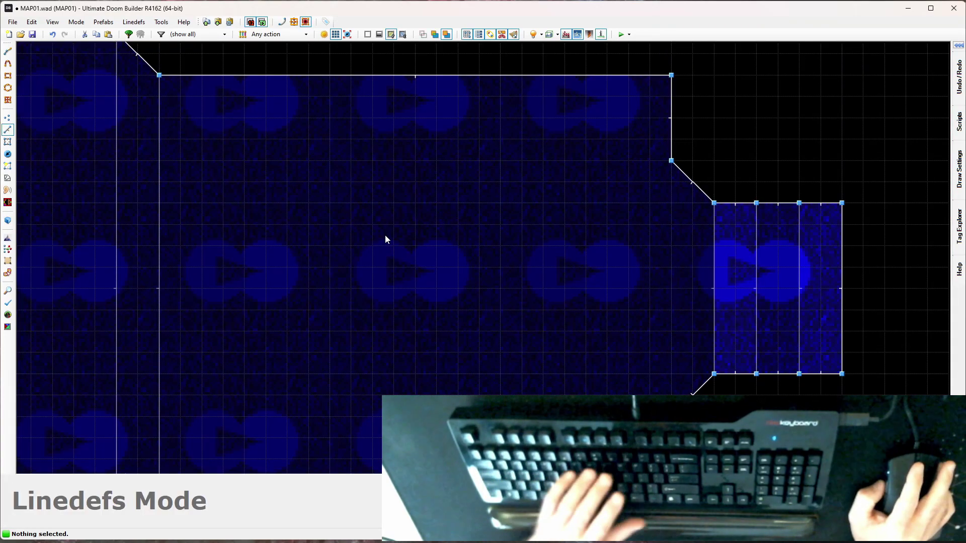
# Assign action 28, DR Door (Red) Open Wait Close, to the two EXITDOOR linedefs of the door sector.
pyautogui.scroll(3, 876, 274)
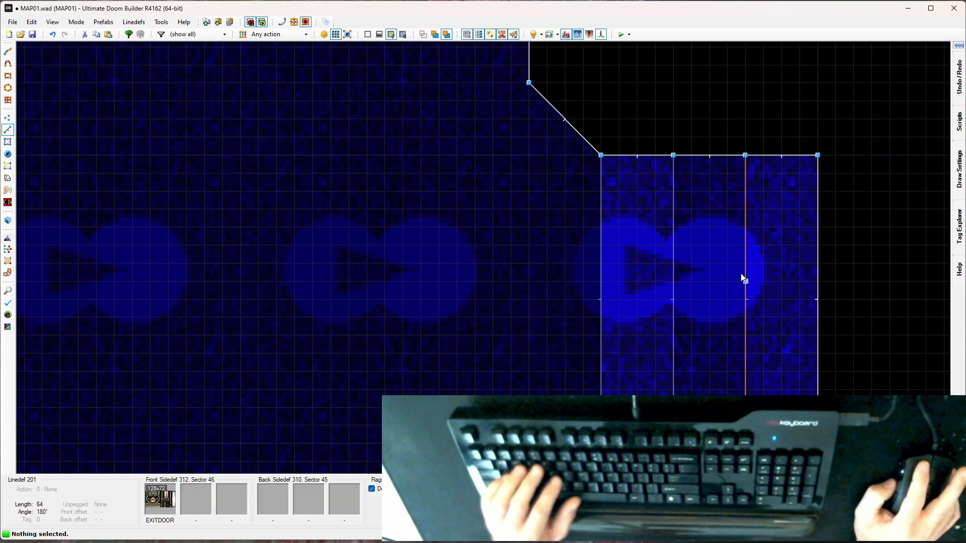
pyautogui.click(672, 278)
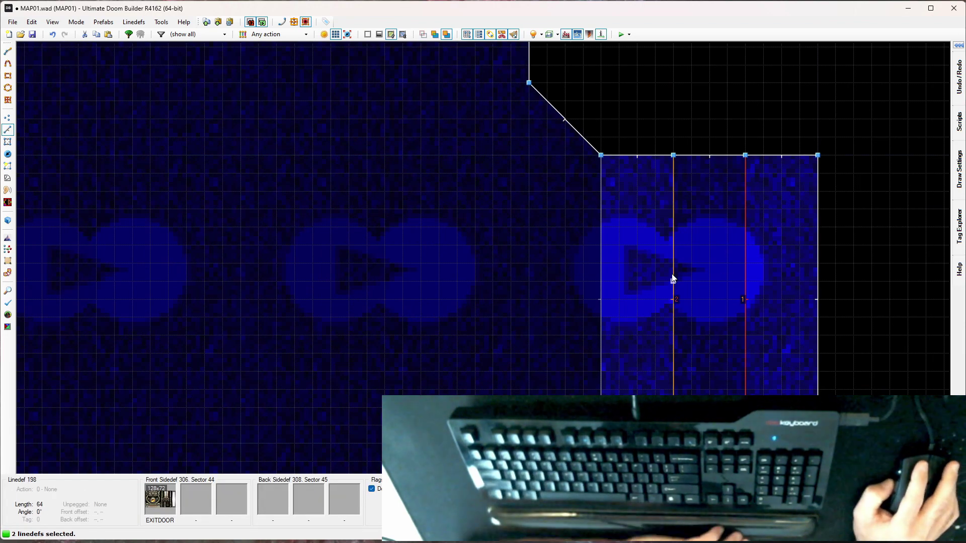
pyautogui.rightClick(673, 278)
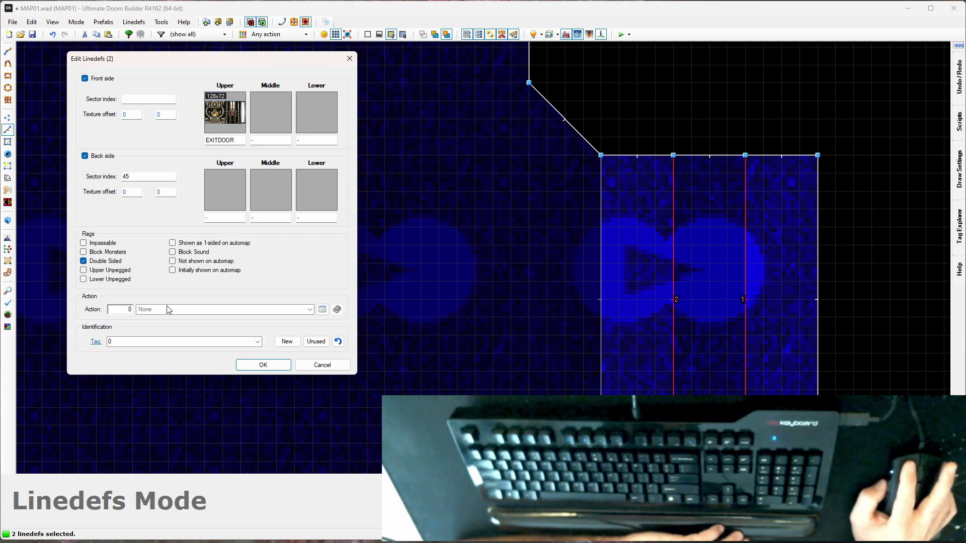
pyautogui.click(322, 310)
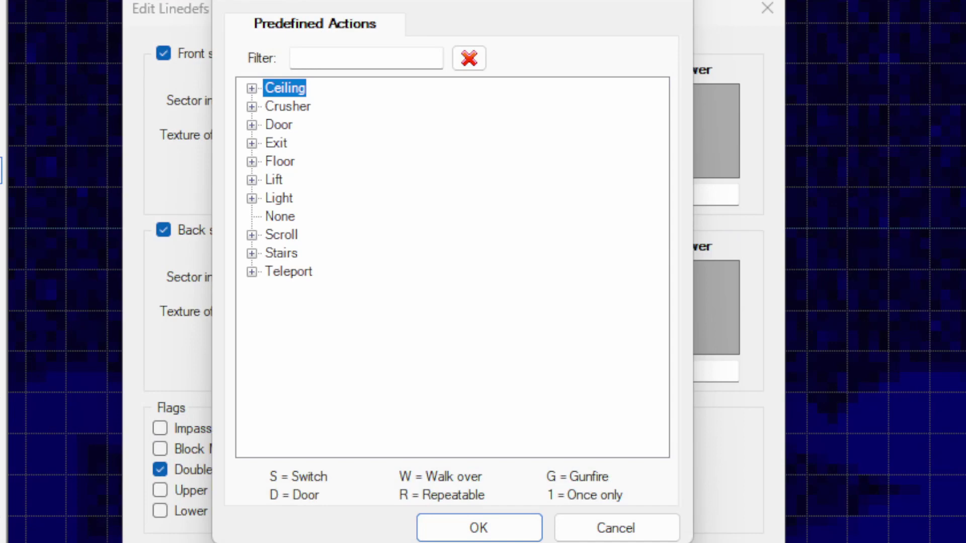
pyautogui.doubleClick(277, 124)
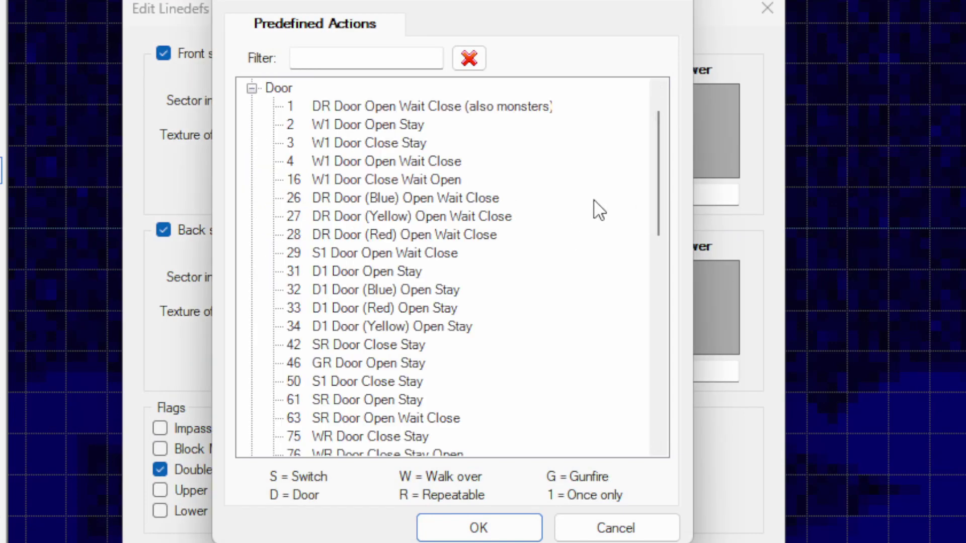
pyautogui.click(342, 234)
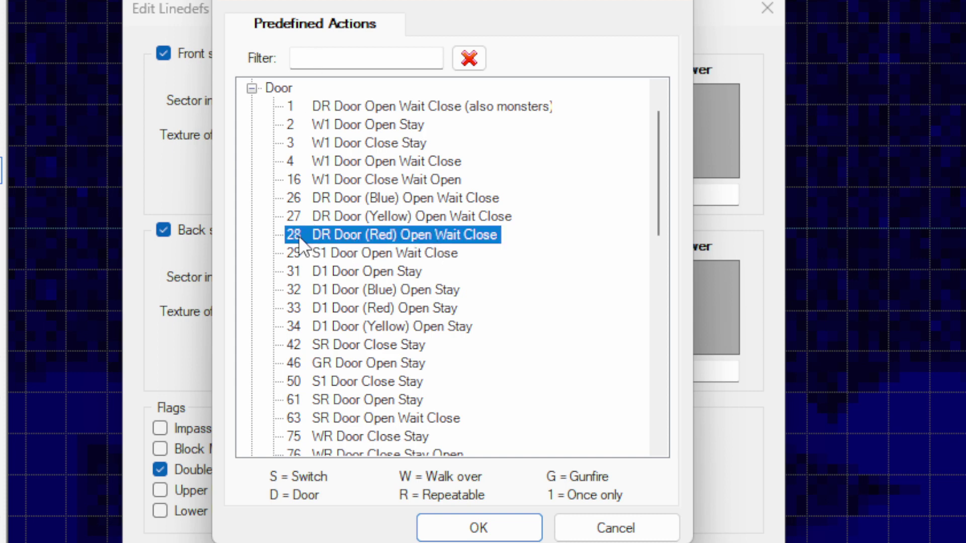
pyautogui.click(360, 106)
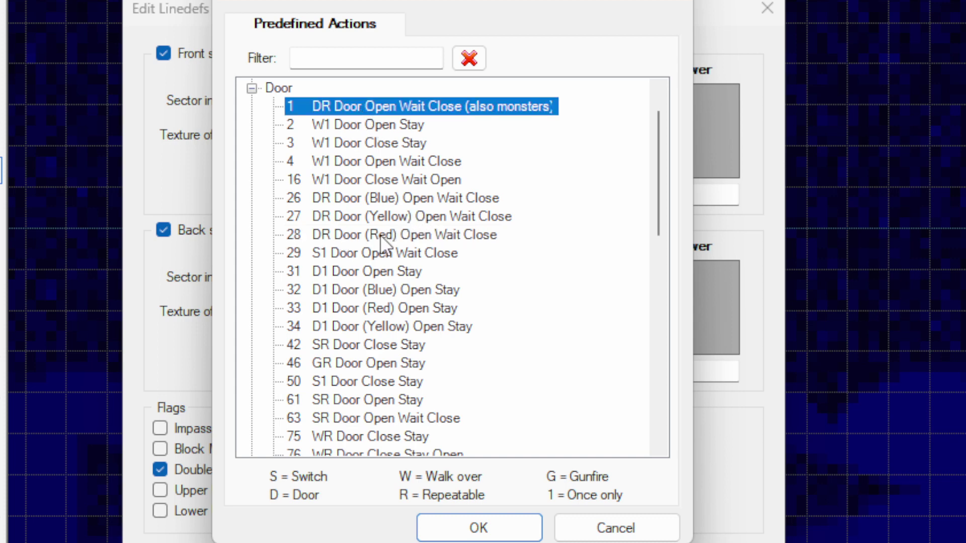
pyautogui.click(360, 235)
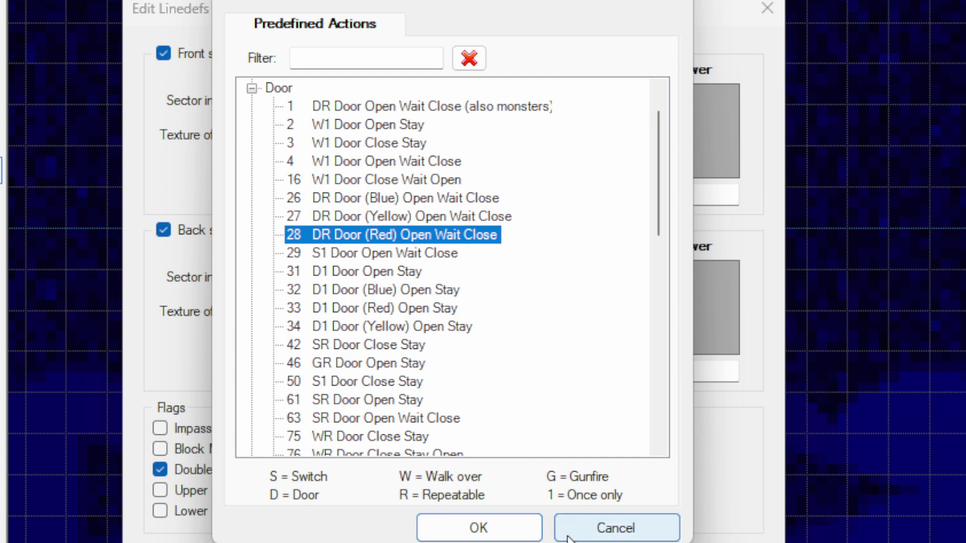
pyautogui.click(490, 533)
pyautogui.press('Return')
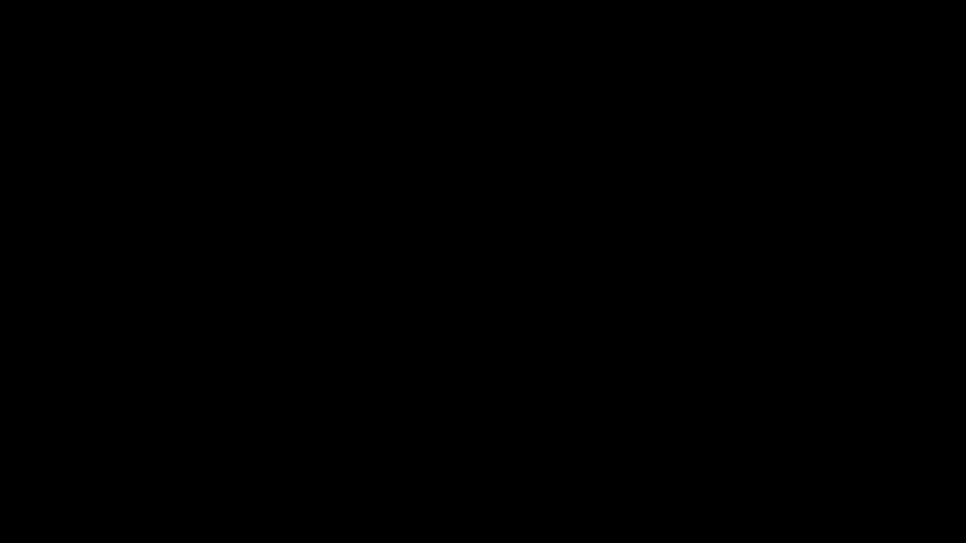
# Walk through the map in the play-test from the start to the exit door with the red trim.
pyautogui.press('w')
pyautogui.press('w')
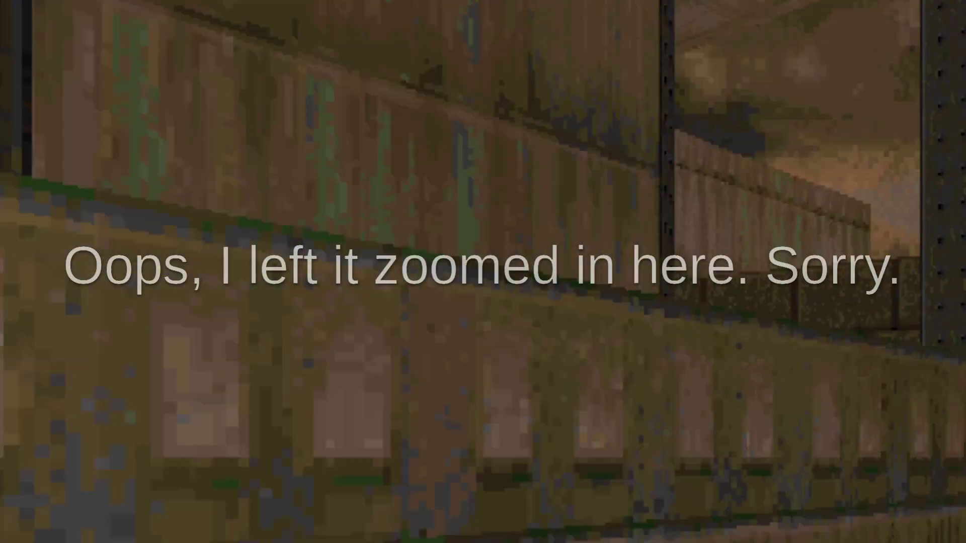
pyautogui.press('w')
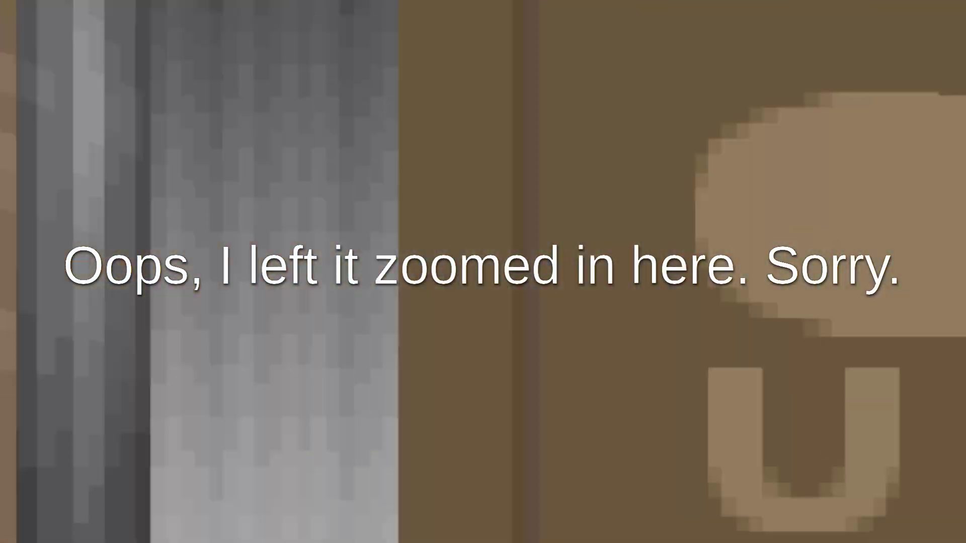
pyautogui.press('w')
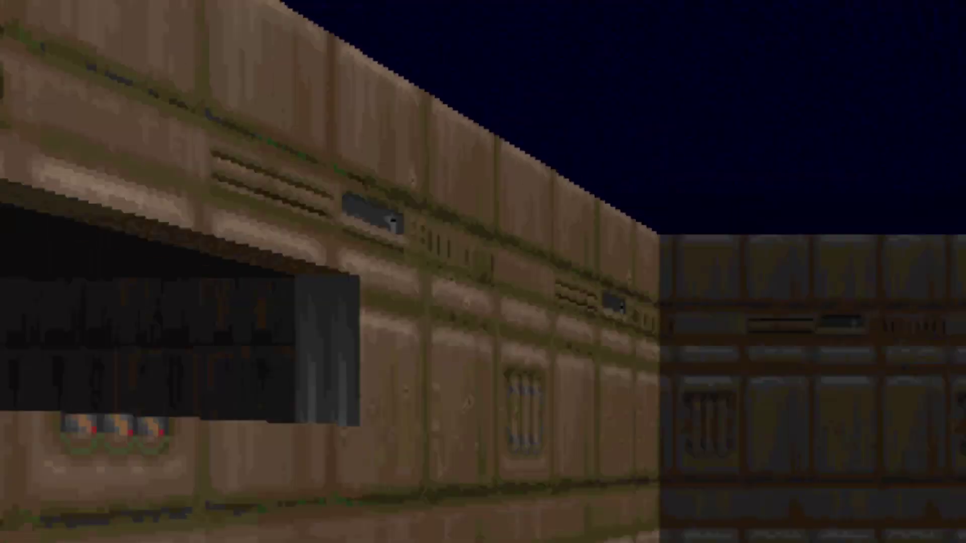
pyautogui.press('Right')
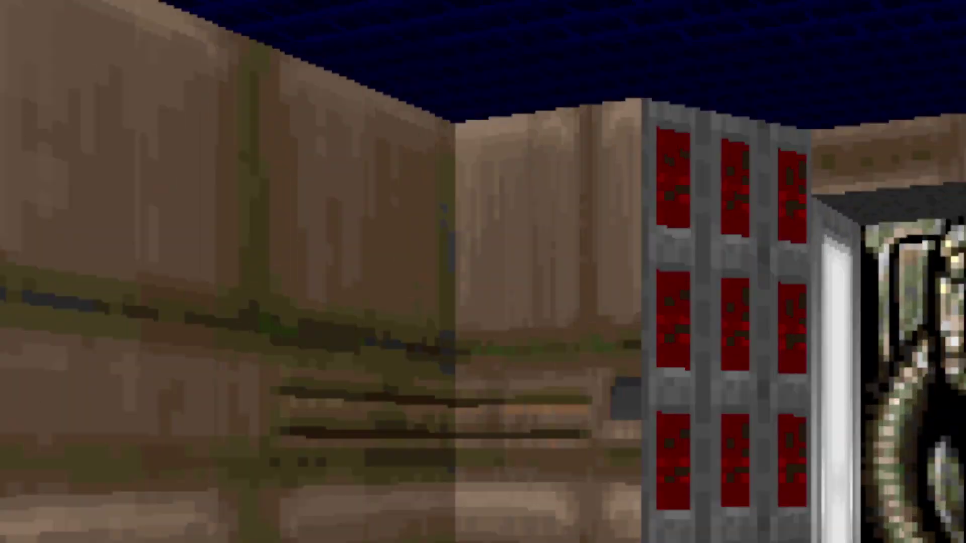
pyautogui.press('Up')
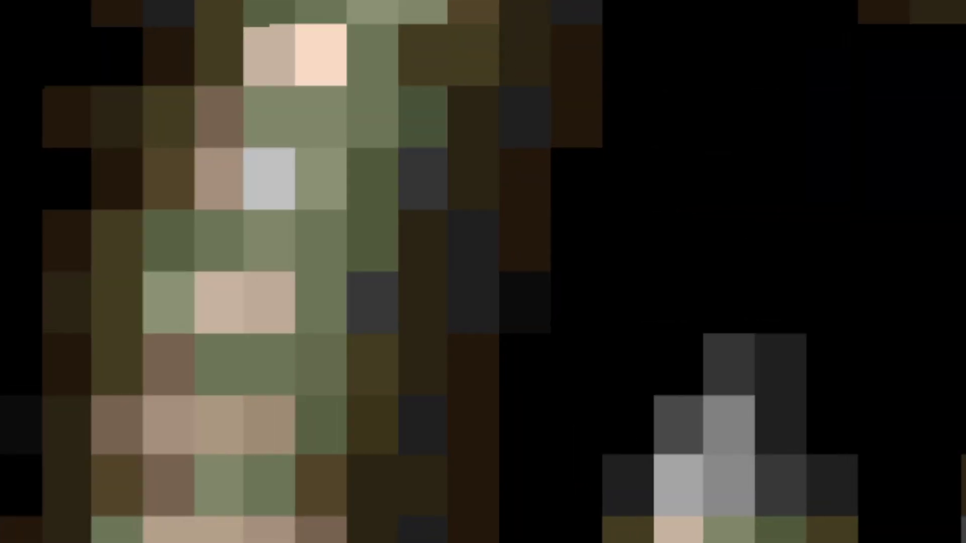
pyautogui.press('Down')
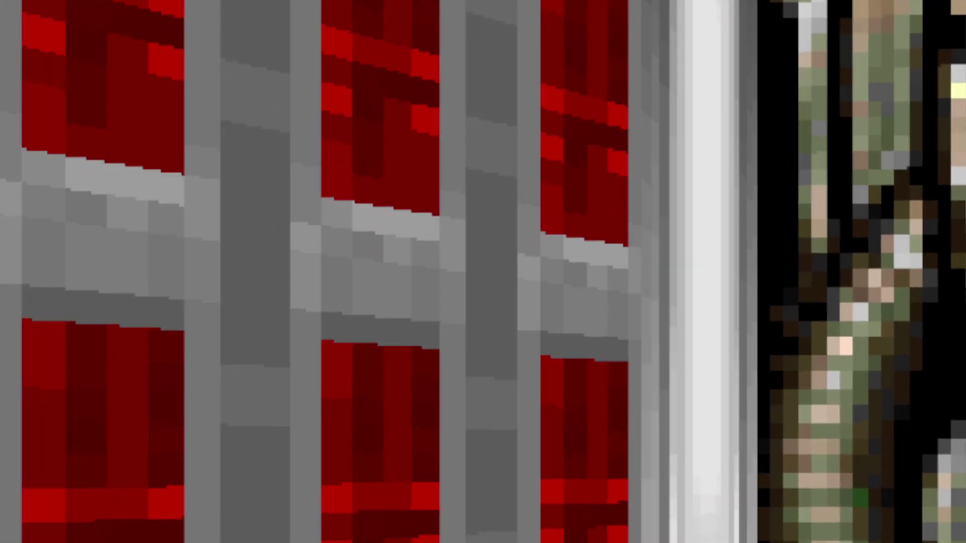
pyautogui.press('Escape')
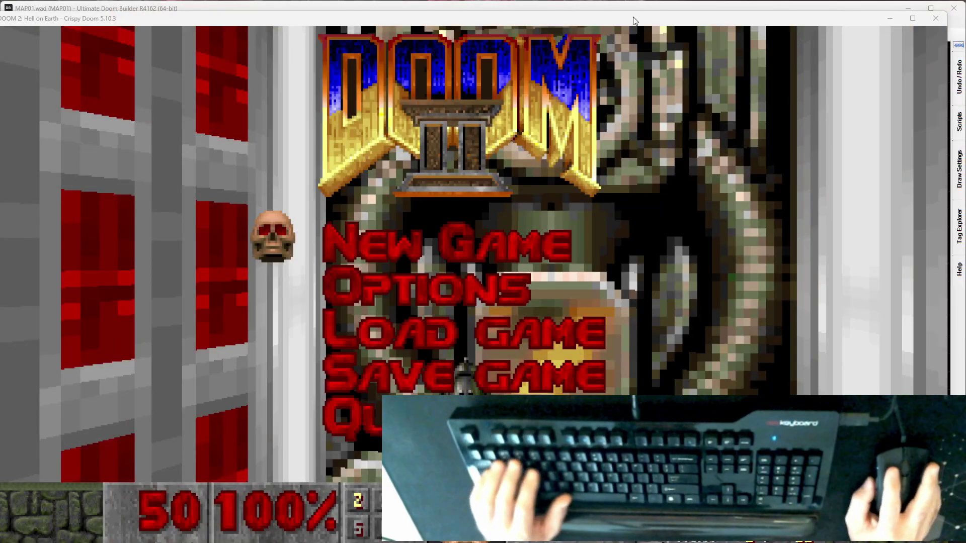
pyautogui.press('Escape')
# Examine the alcove from a distance, test opening the exit door without the red key, and back away from it.
pyautogui.press('s')
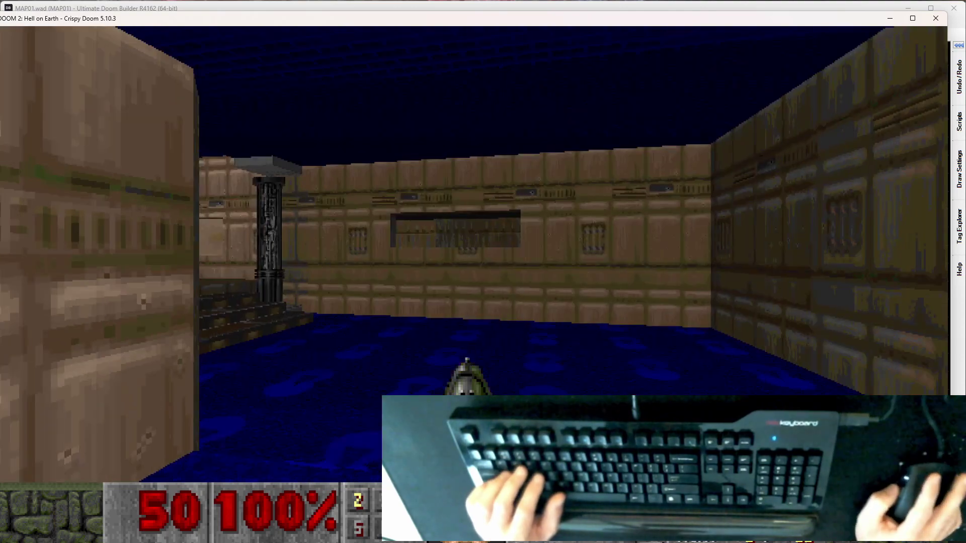
pyautogui.press('s')
pyautogui.press('w')
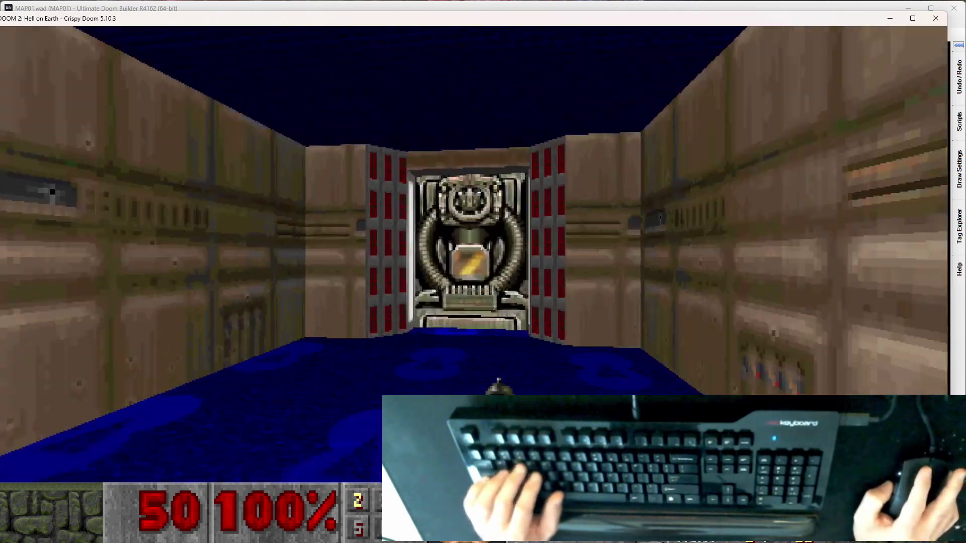
pyautogui.press('w')
pyautogui.press('e')
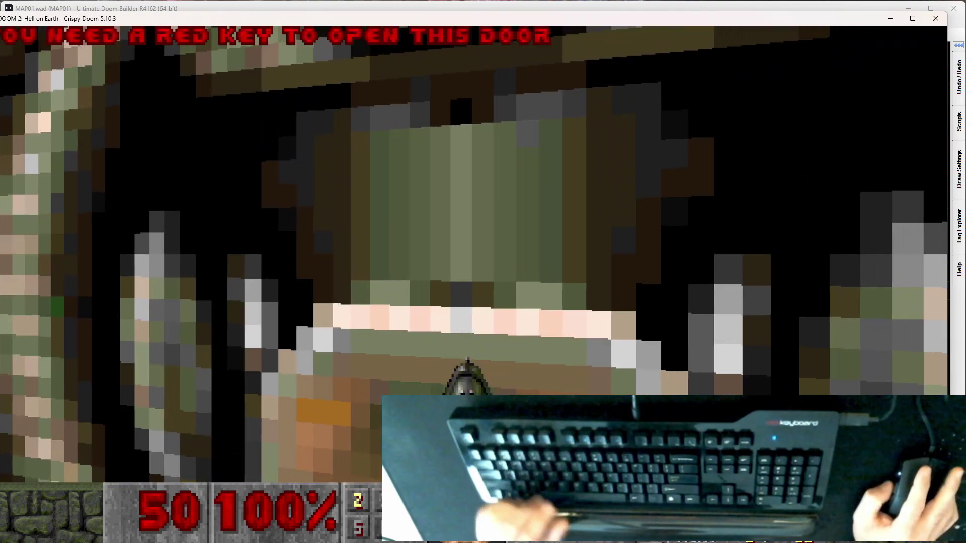
pyautogui.press('d')
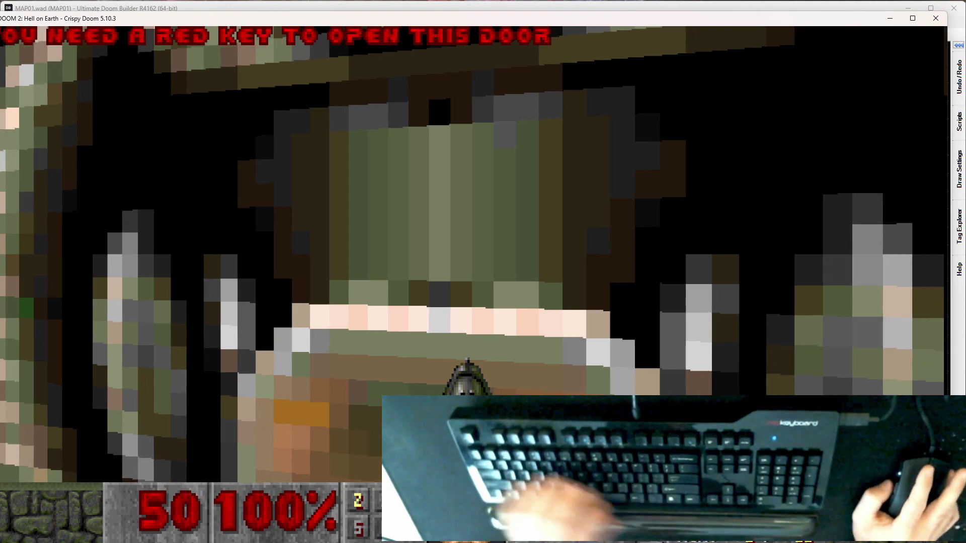
pyautogui.press('s')
pyautogui.write('s')
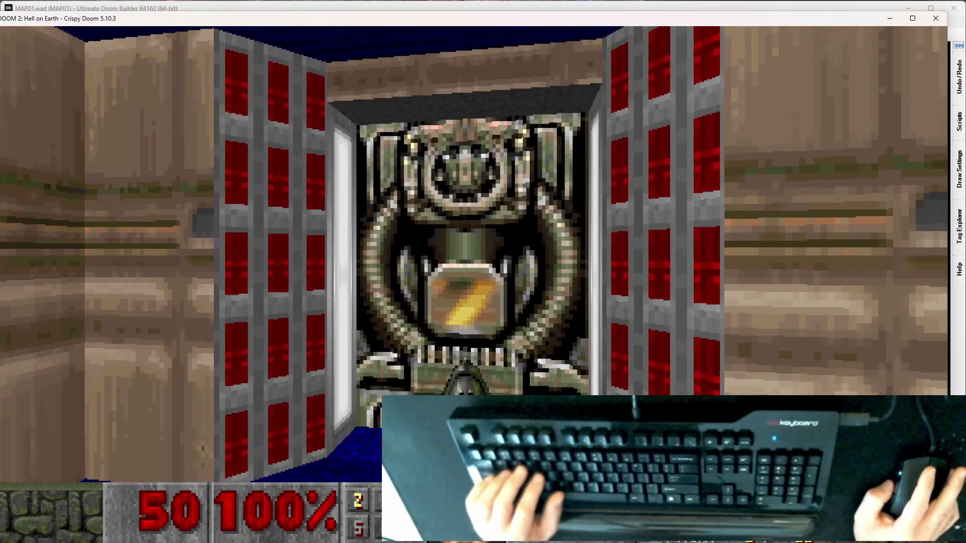
# Give the player all keys with the idkfa cheat, open the exit door and step back to view the doorway.
pyautogui.write('idkfa')
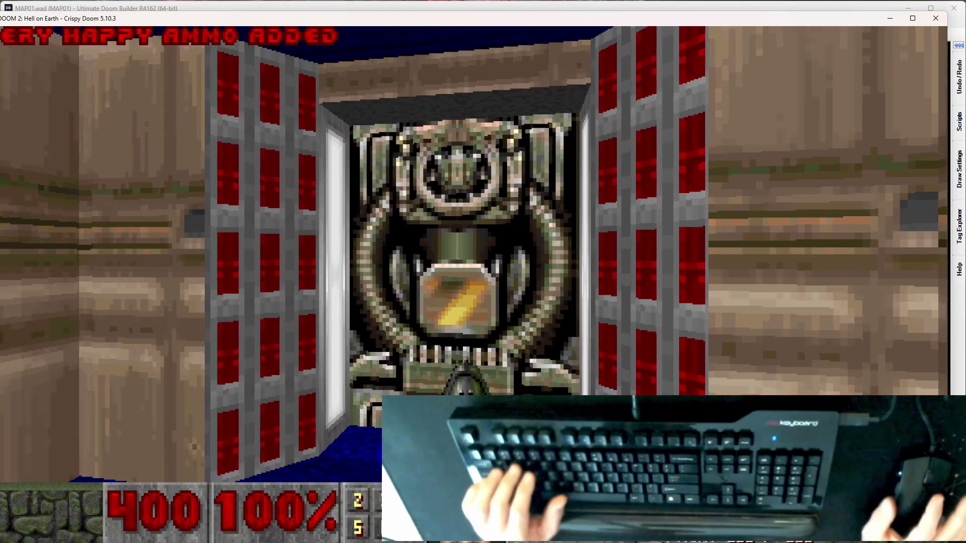
pyautogui.write('w')
pyautogui.press('space')
pyautogui.press('s')
pyautogui.press('s')
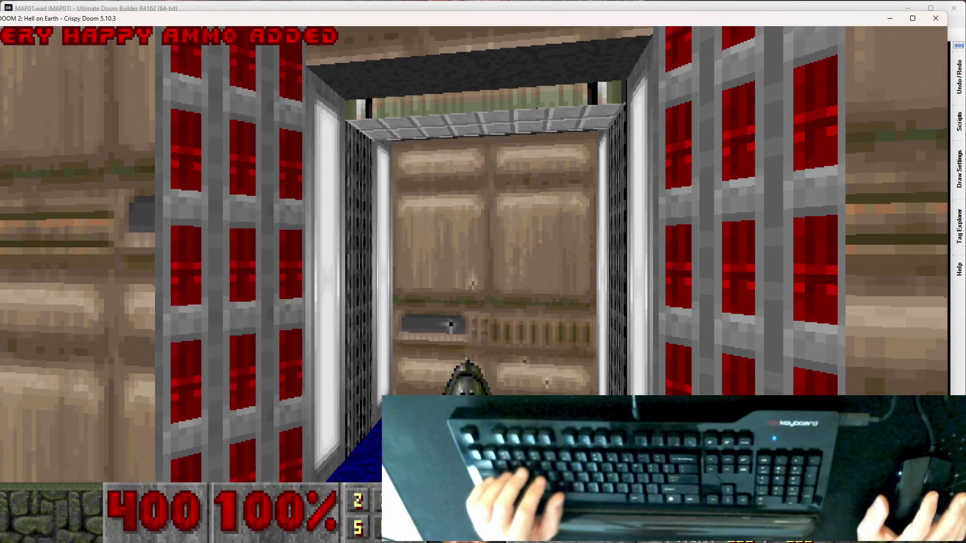